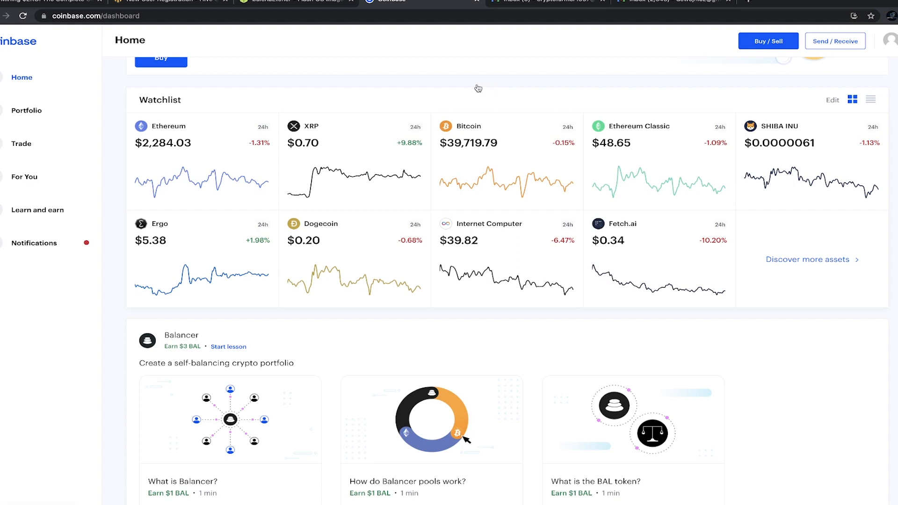
Step: Display the Coinbase Ethereum receive address and QR code via Send / Receive
mouse_move(198, 138)
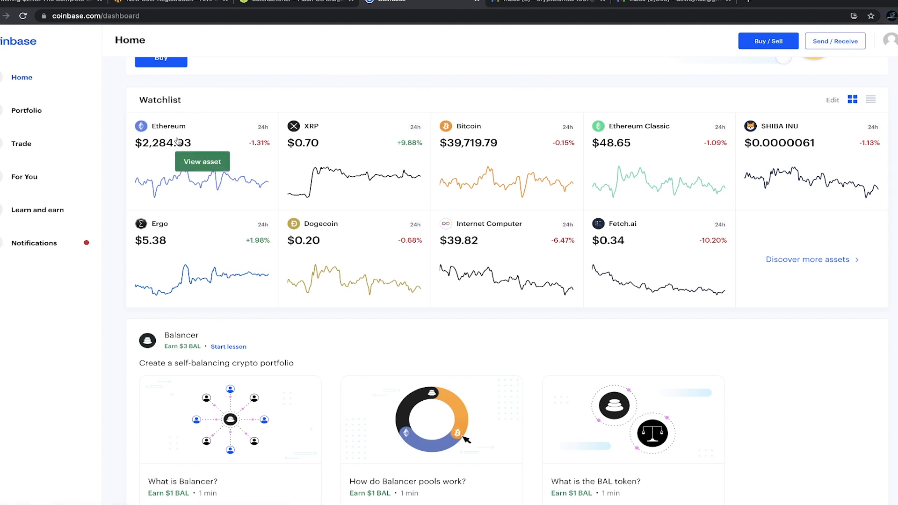
click(197, 142)
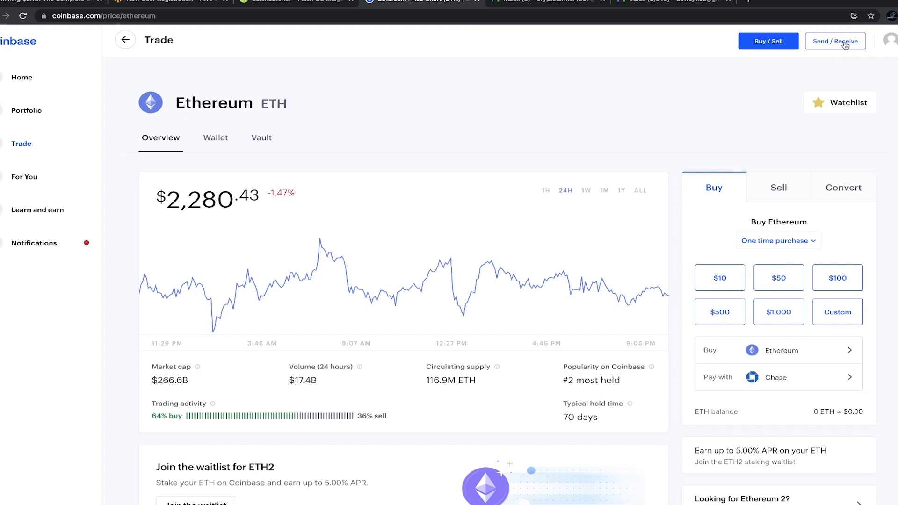
click(845, 43)
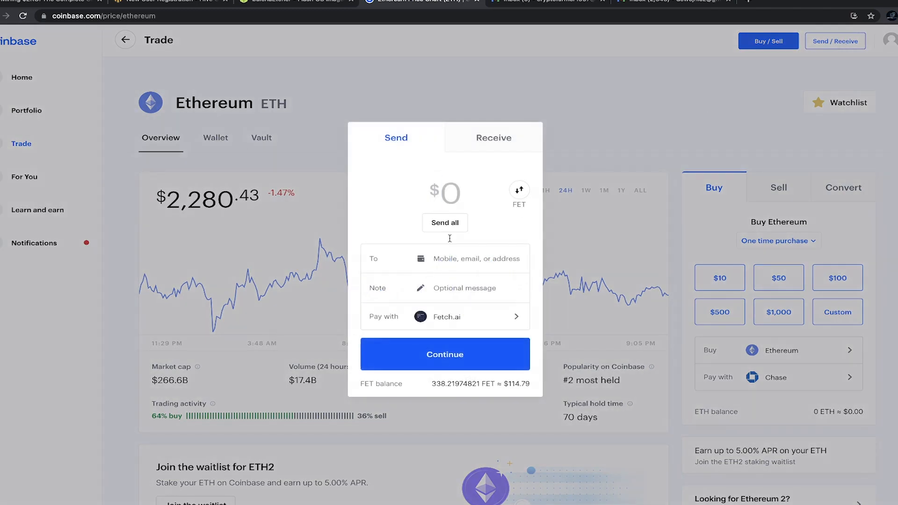
click(494, 141)
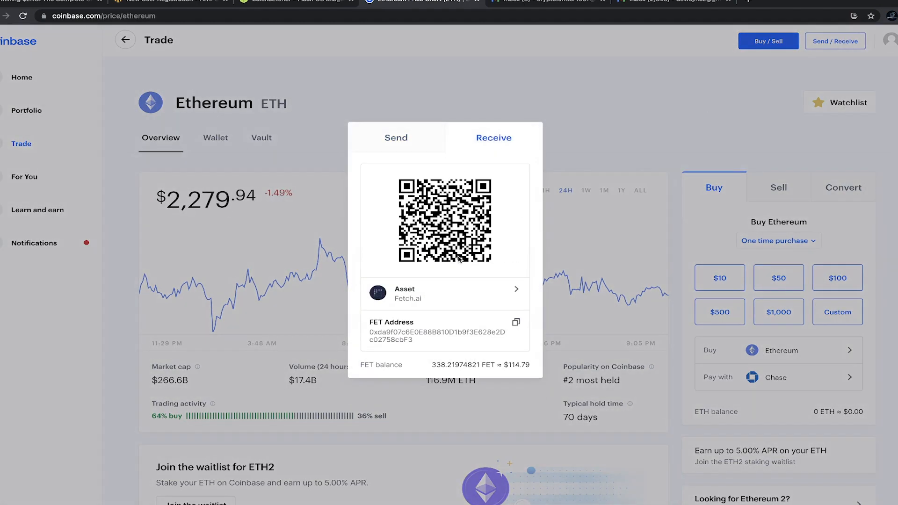
click(424, 299)
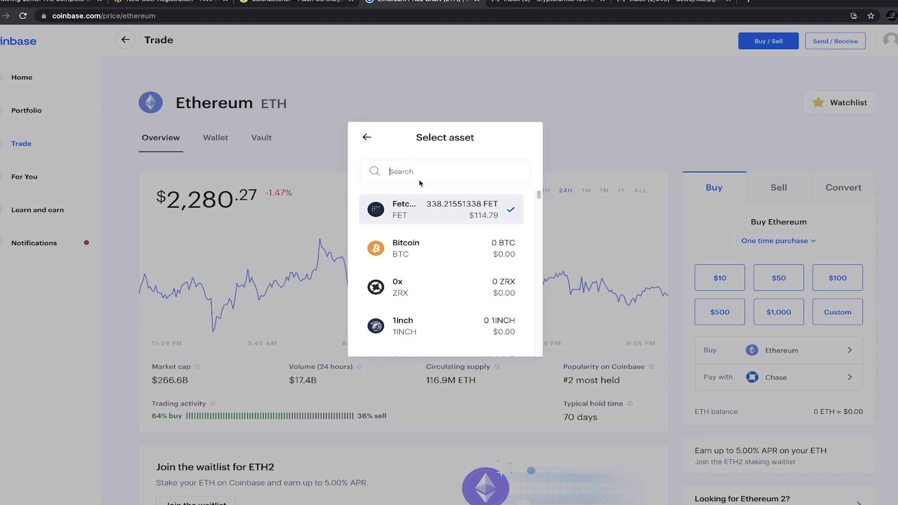
text(et)
click(468, 216)
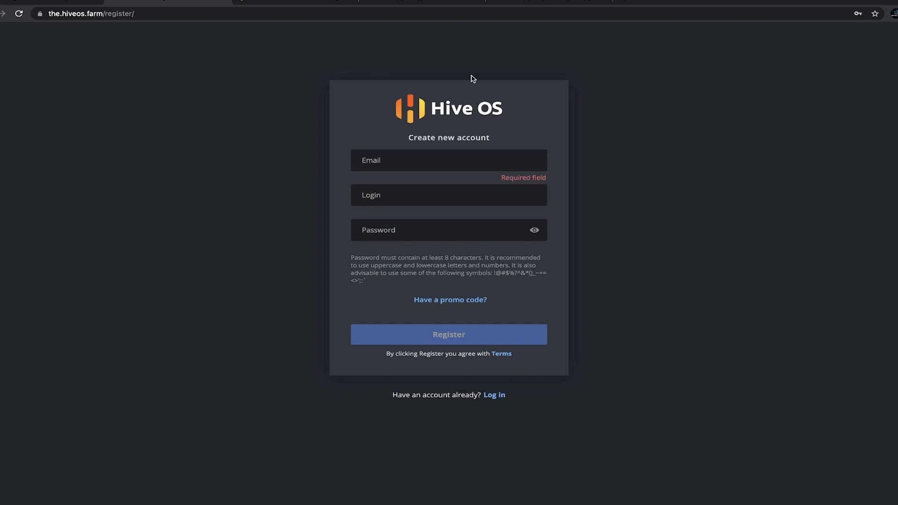
Step: Begin entering the account email on the Hive OS Create new account form
click(418, 160)
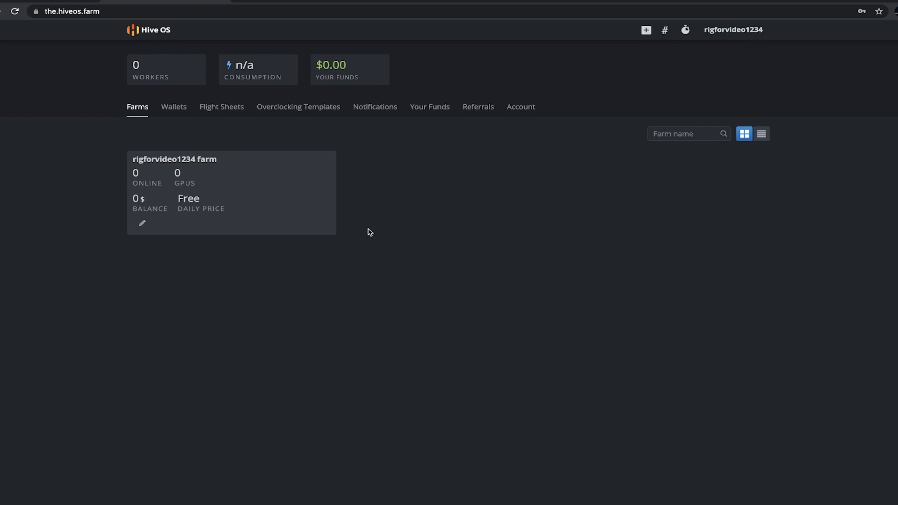
Step: Start a new ETH wallet and paste in the Coinbase receive address, checking it
click(177, 110)
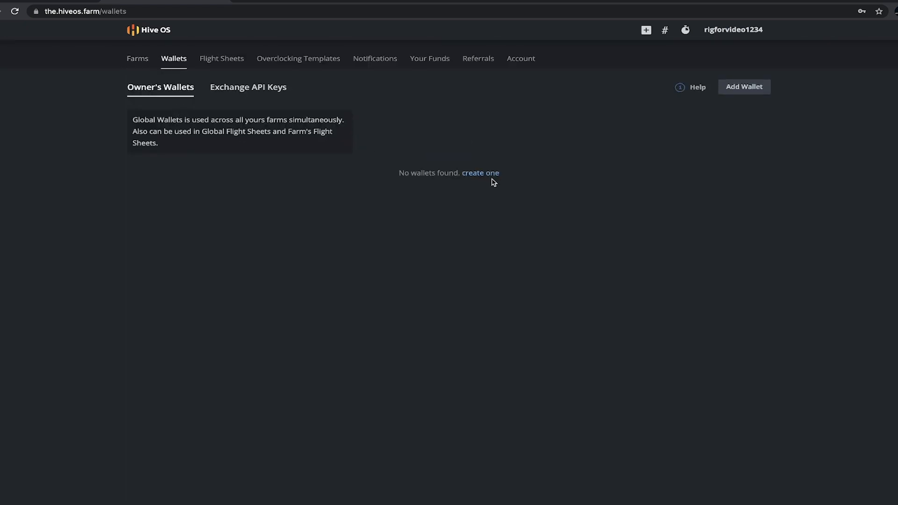
click(741, 88)
click(394, 203)
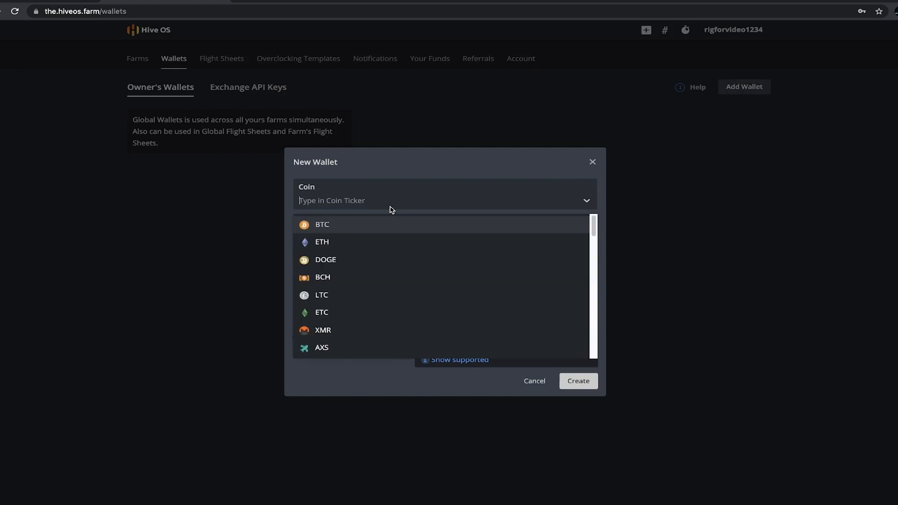
click(355, 244)
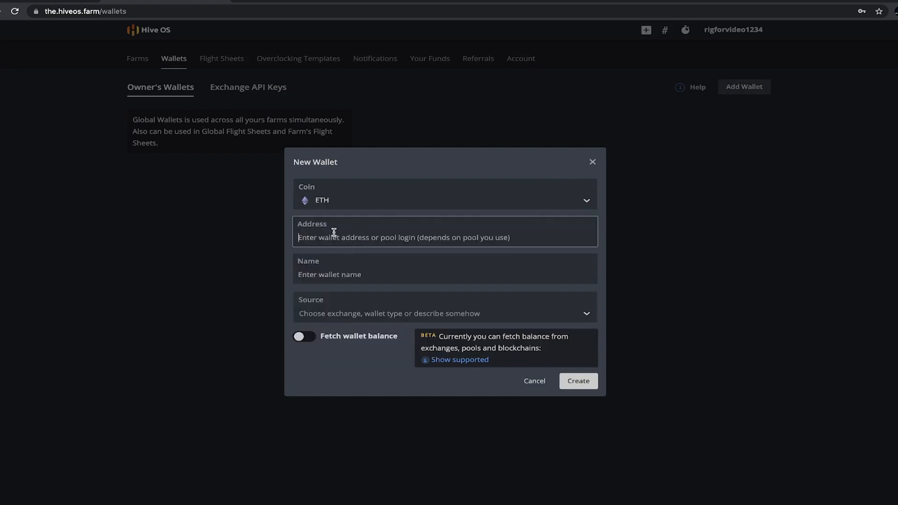
text(0x01cA64f7aA88CdbbC4F18A7534798c262f84c1AF)
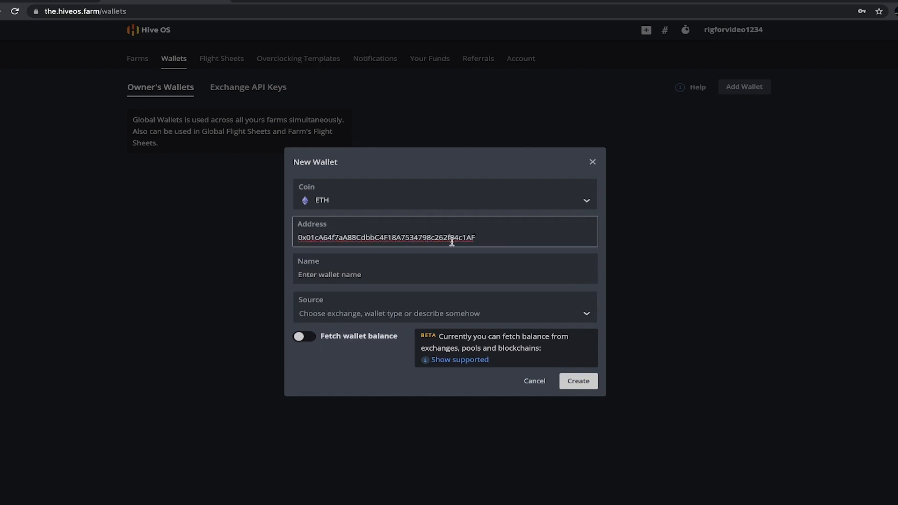
click(299, 238)
drag(361, 237, 476, 238)
click(423, 238)
Step: Name the wallet 'ethwallet', set its source to coinbase, and create it
click(369, 274)
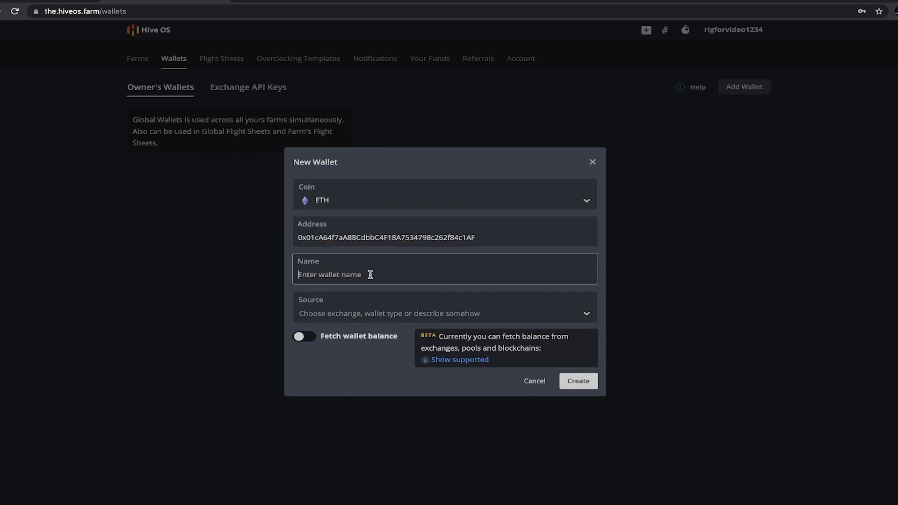
text(ethwallet)
click(389, 313)
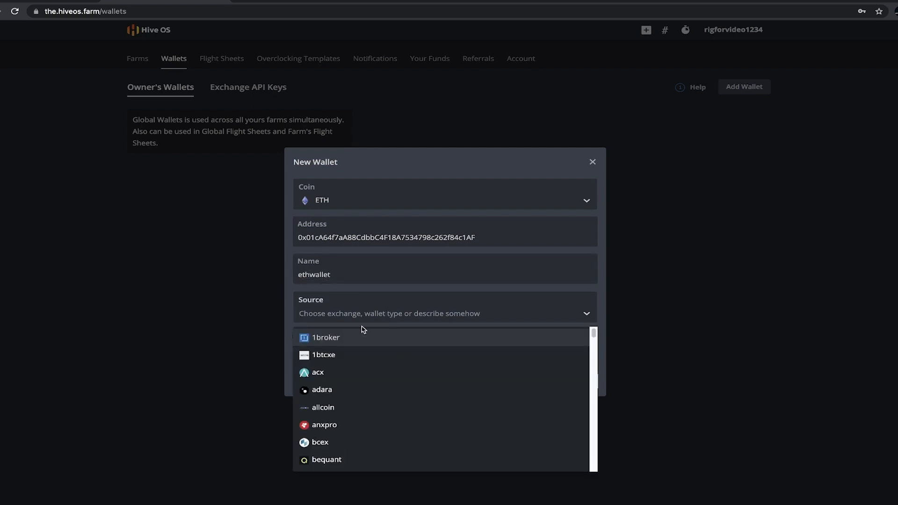
text(coi)
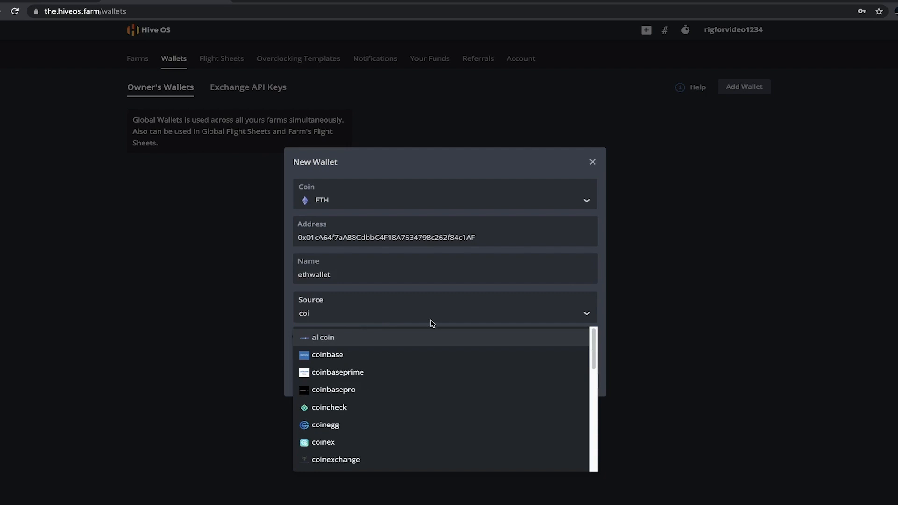
click(364, 355)
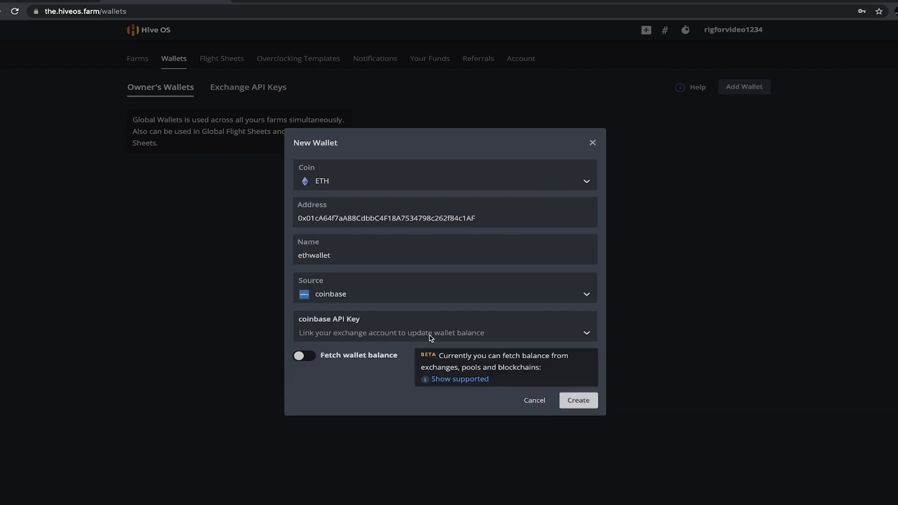
click(579, 402)
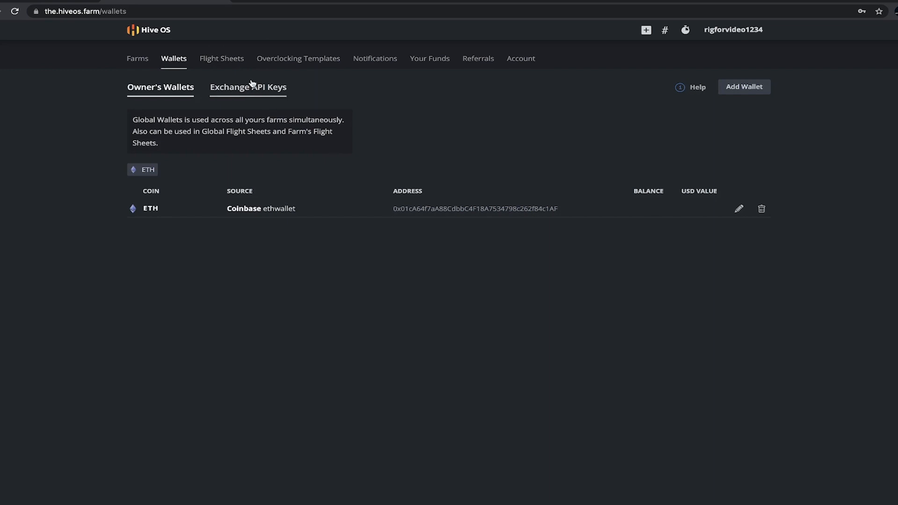
click(227, 64)
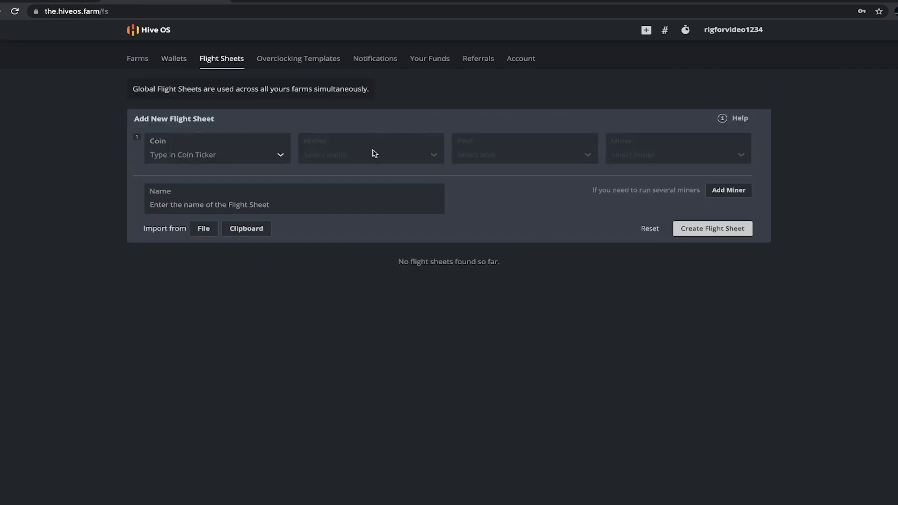
Step: Set the flight sheet coin to ETH and its wallet to ethwallet
click(192, 156)
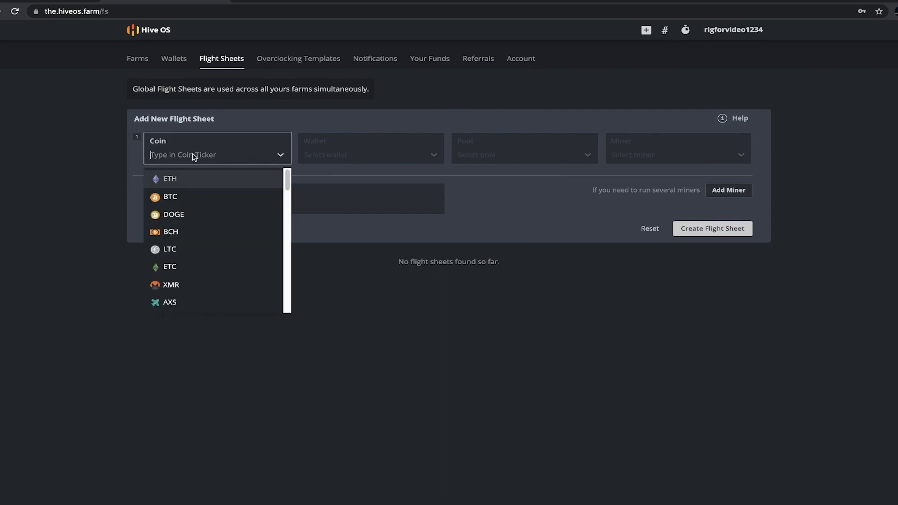
click(174, 183)
click(355, 157)
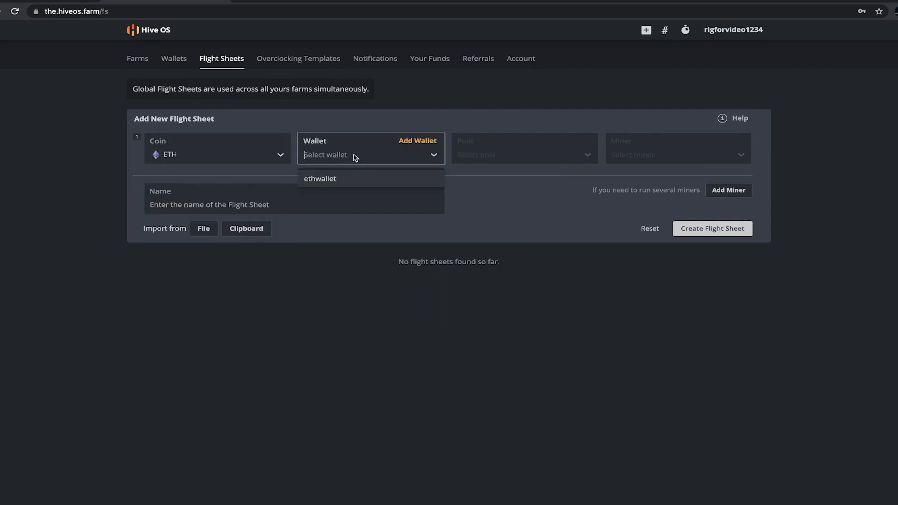
click(329, 179)
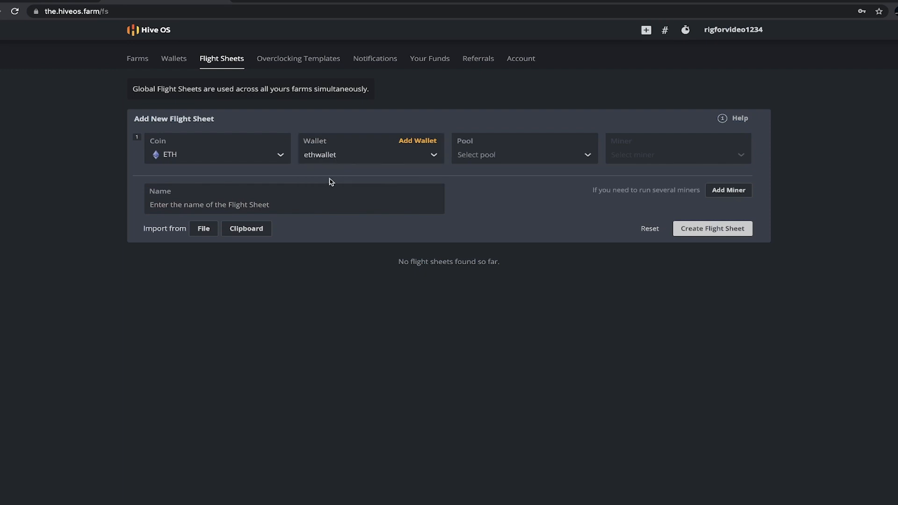
Step: Choose ethermine as the pool with the US East server applied
click(504, 157)
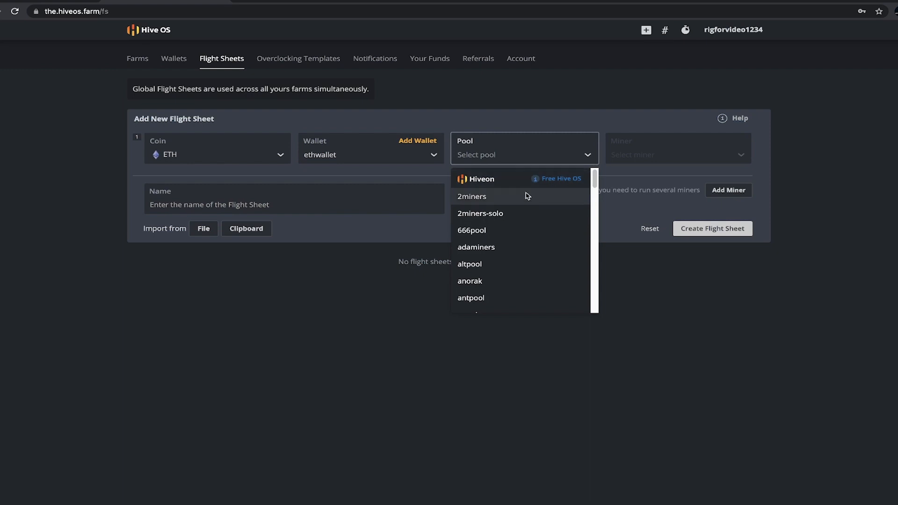
click(492, 161)
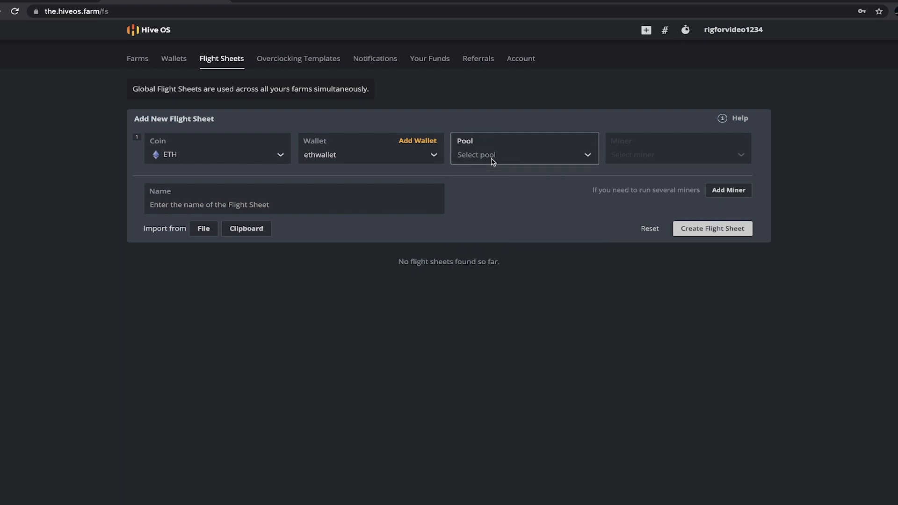
click(493, 159)
text(et)
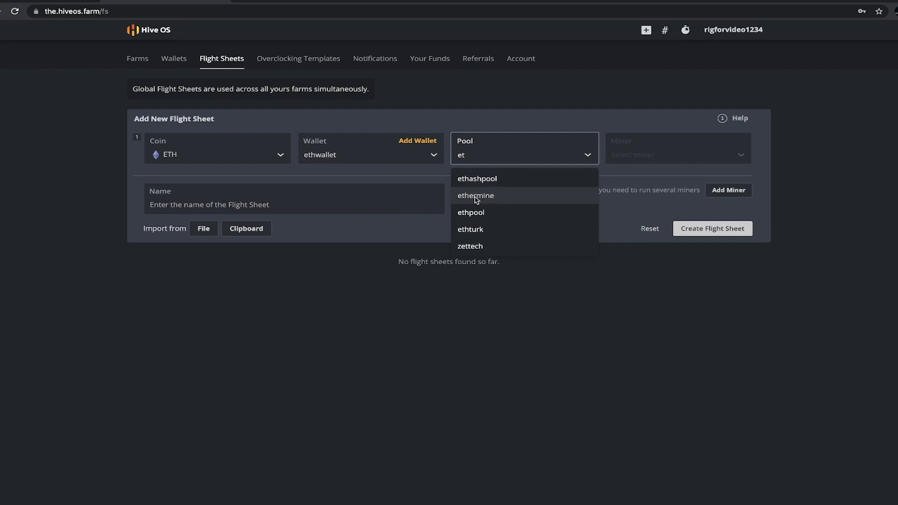
click(484, 200)
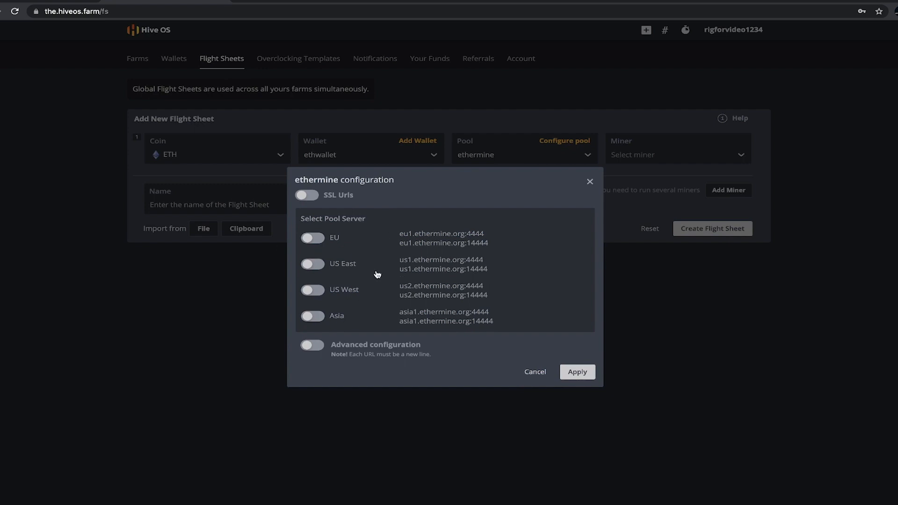
click(348, 267)
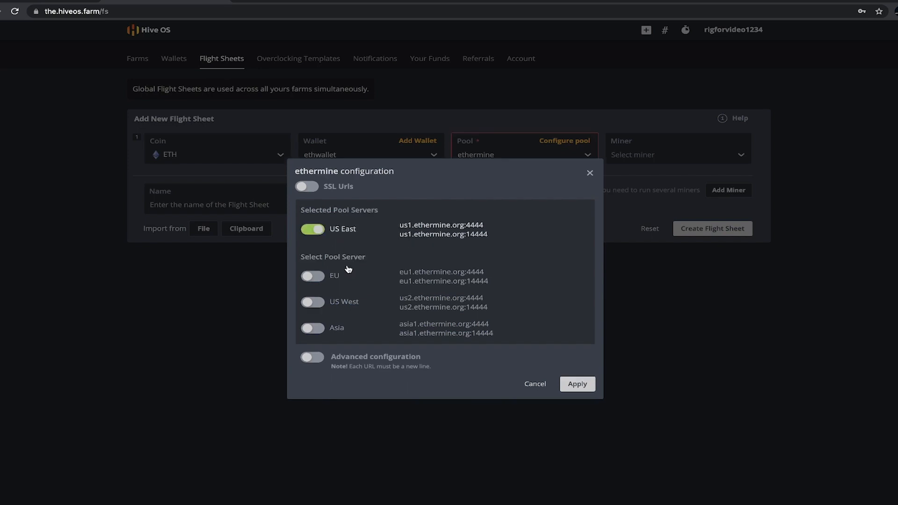
click(586, 386)
click(696, 156)
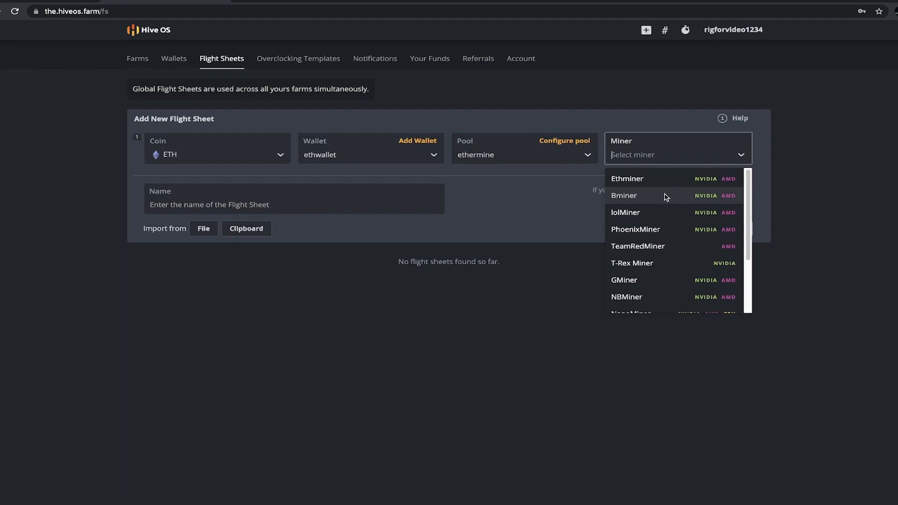
Step: Choose Bminer as the miner, name the flight sheet 'eth bminer', and create it
click(639, 198)
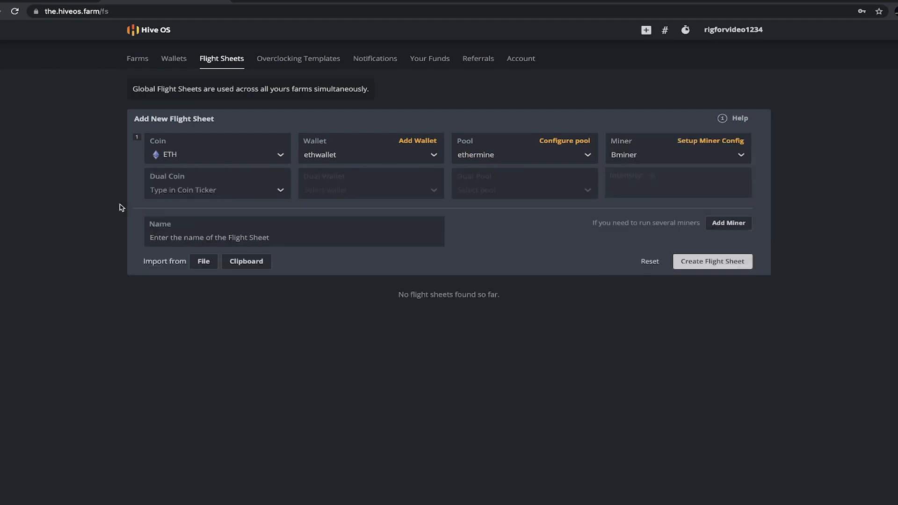
click(212, 194)
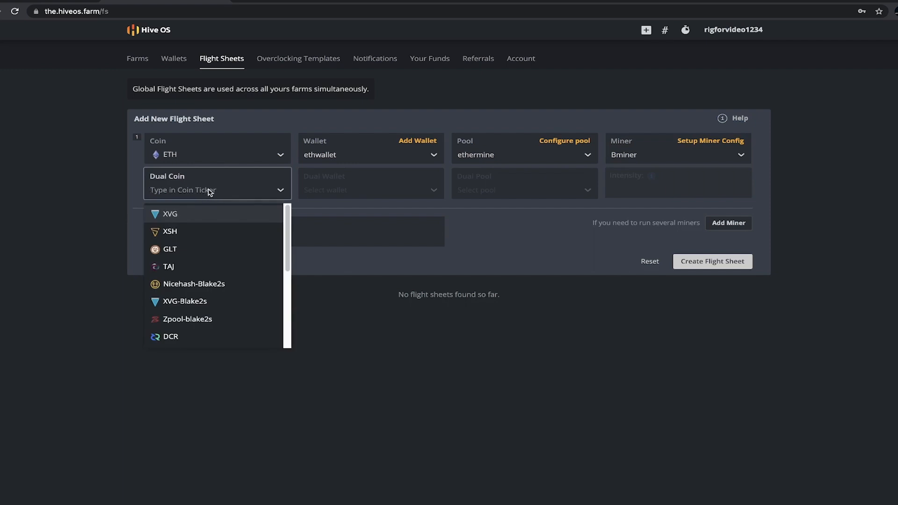
click(49, 195)
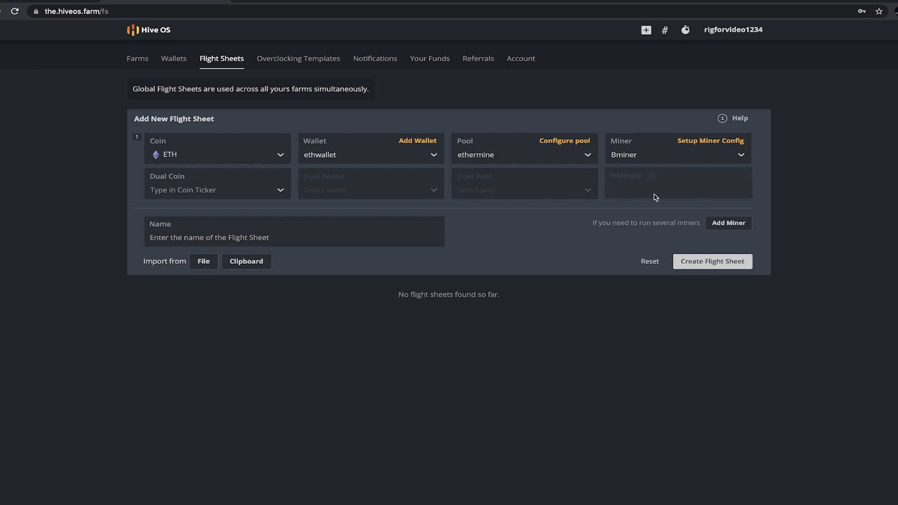
click(222, 242)
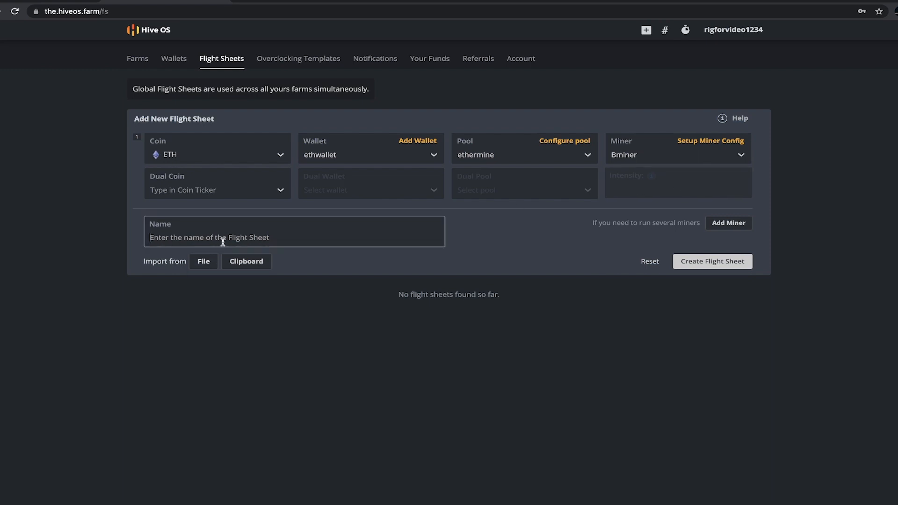
text(eth bmine)
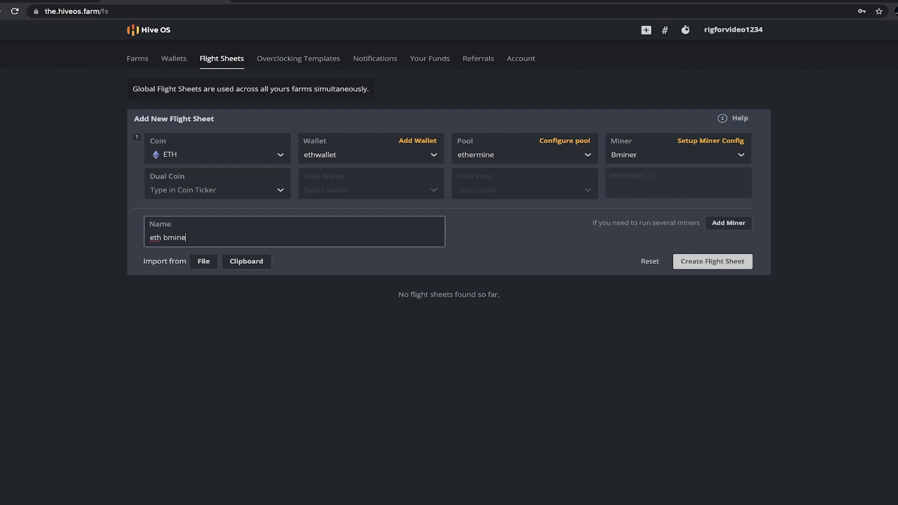
click(706, 262)
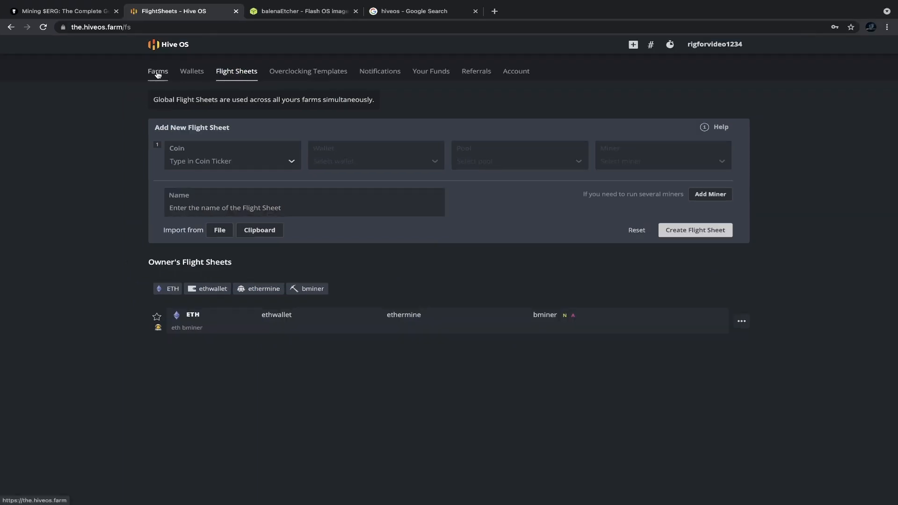
Step: Open the Add Worker form from the farm's workers page
click(183, 47)
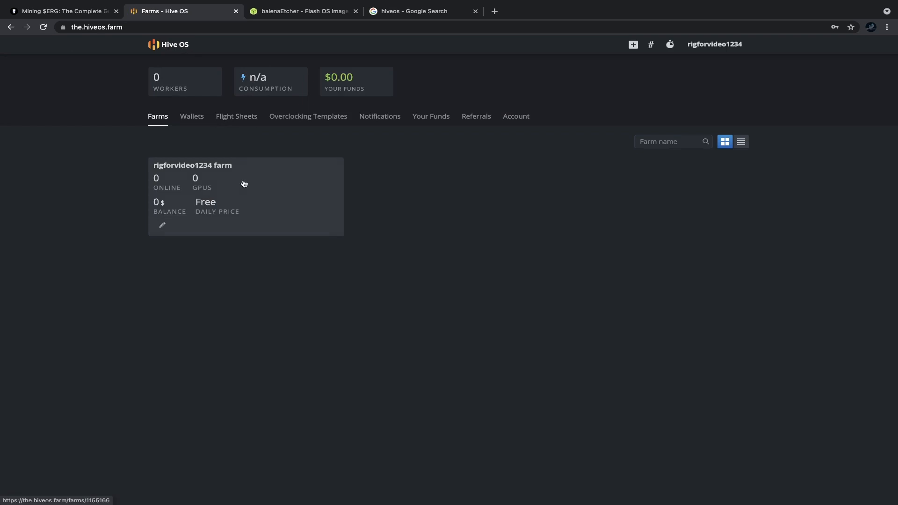
click(238, 197)
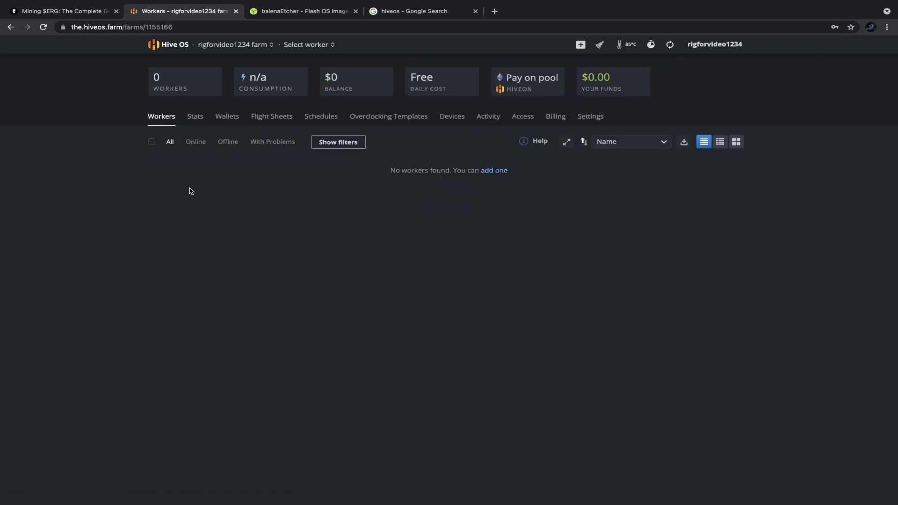
click(580, 47)
click(602, 66)
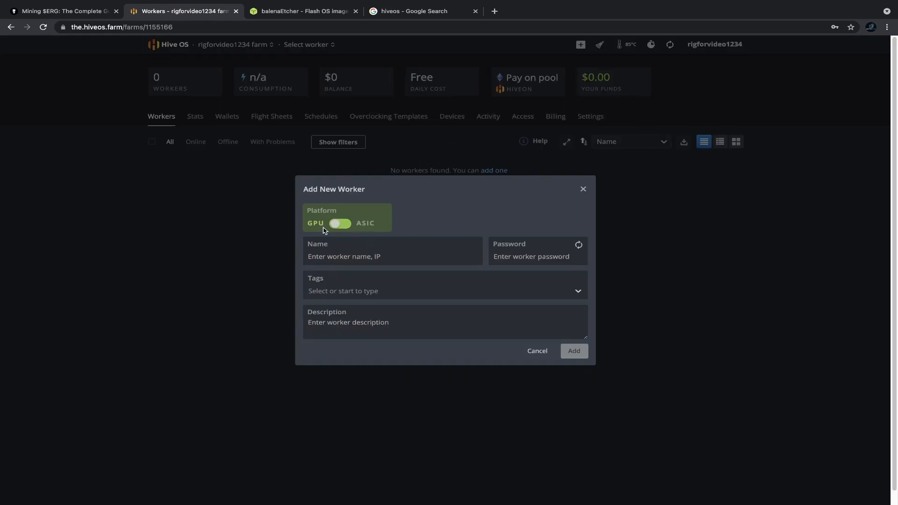
Step: Add worker 'testrig12345' with a password and a description
click(343, 257)
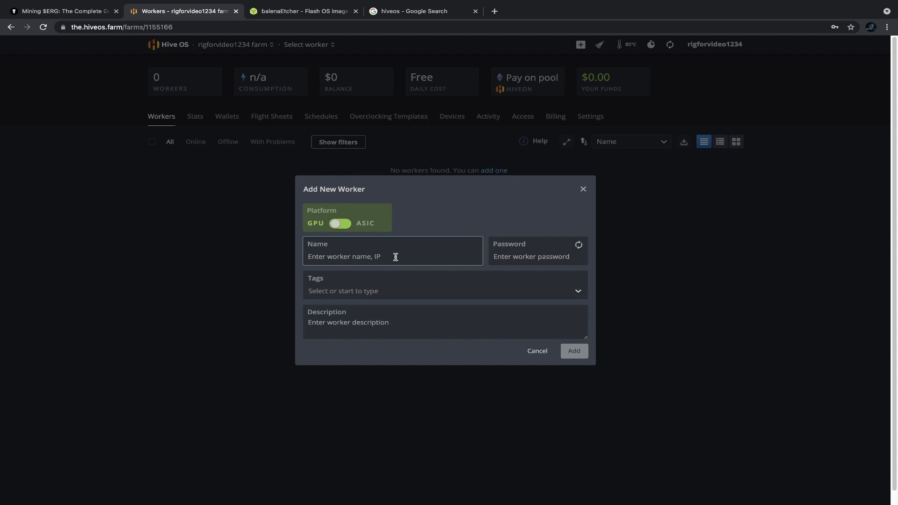
text(testrig12345)
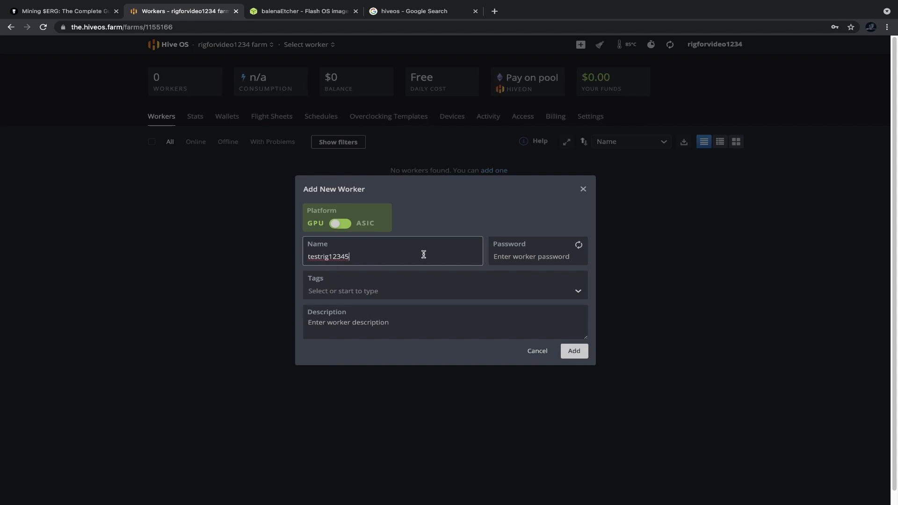
click(535, 256)
text(pass)
click(377, 291)
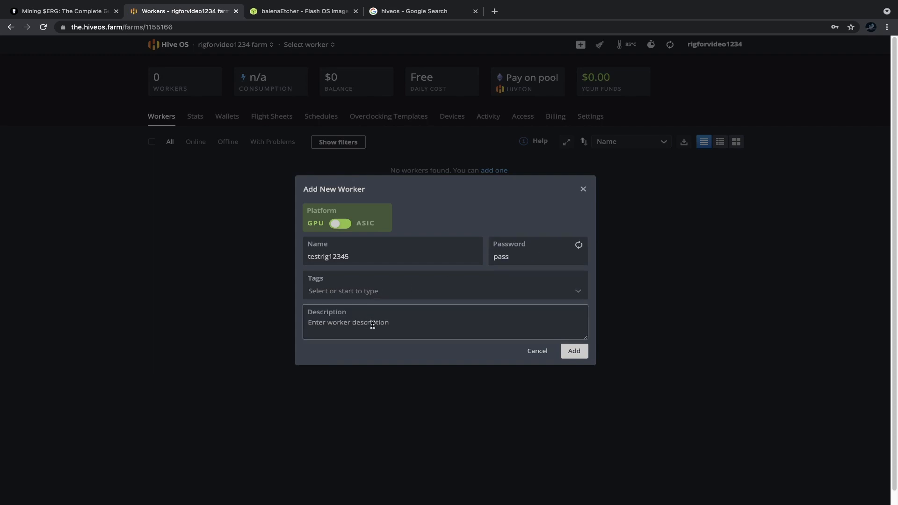
text(testrig)
click(575, 351)
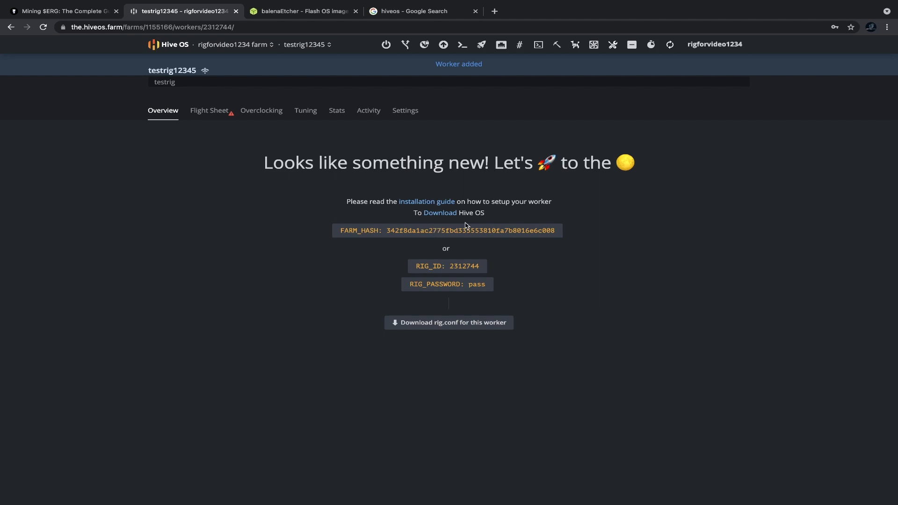
Step: Select the FARM_HASH, RIG_ID and rig password lines on the worker overview
drag(341, 230, 382, 231)
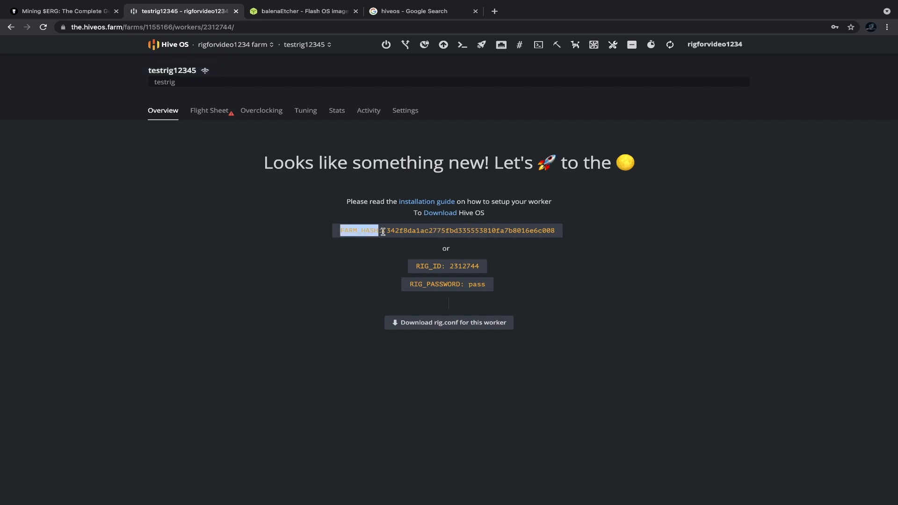
drag(415, 266, 479, 267)
drag(413, 284, 504, 290)
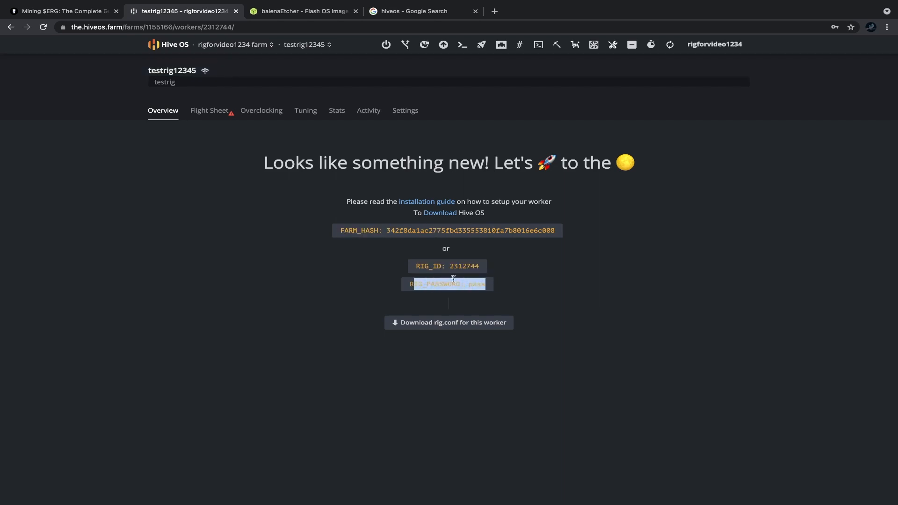
click(465, 265)
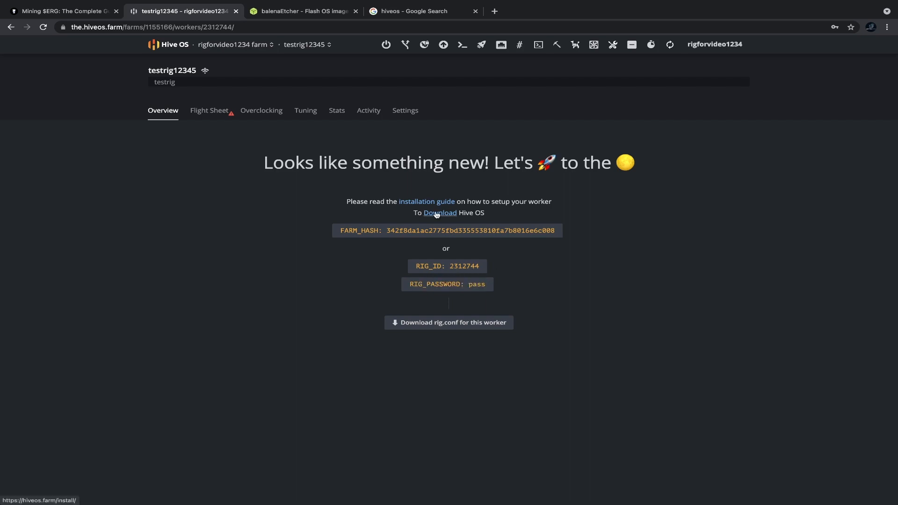
Step: Download the stable GPU rig image as a ZIP from the install page
click(437, 215)
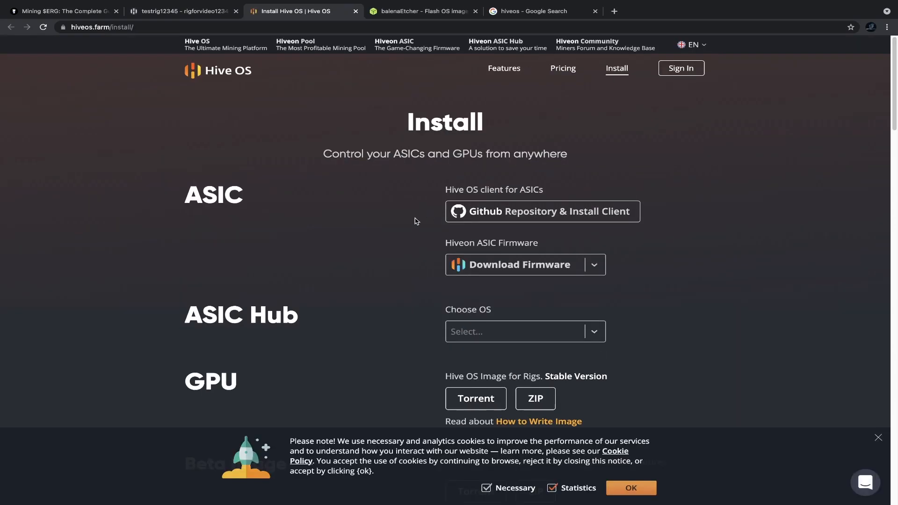
scroll(410, 214, down, 2)
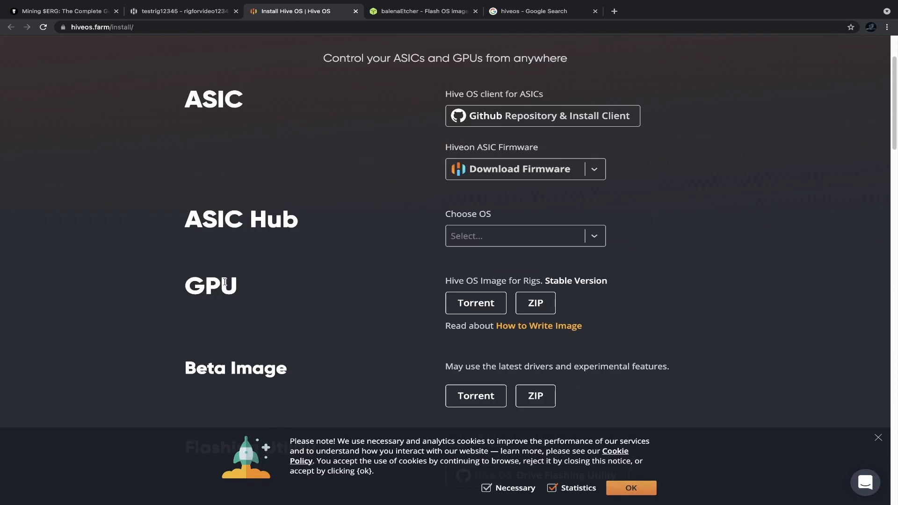
click(536, 304)
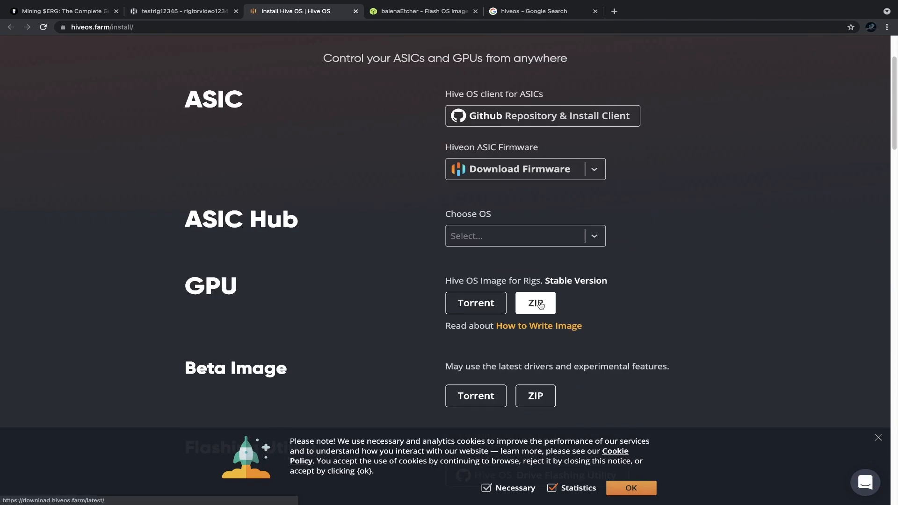
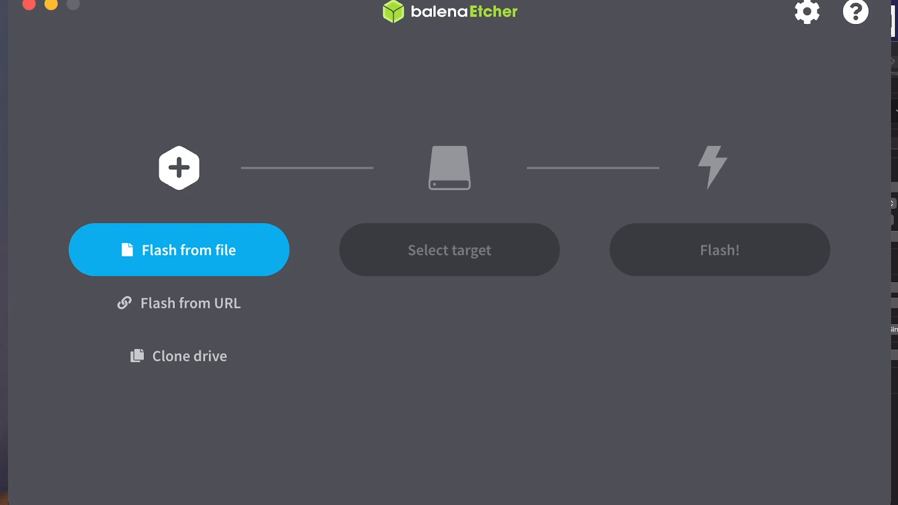
Step: Flash the 485 MB Hive OS image onto the 126 GB General USB Flash Disk Media drive
click(179, 249)
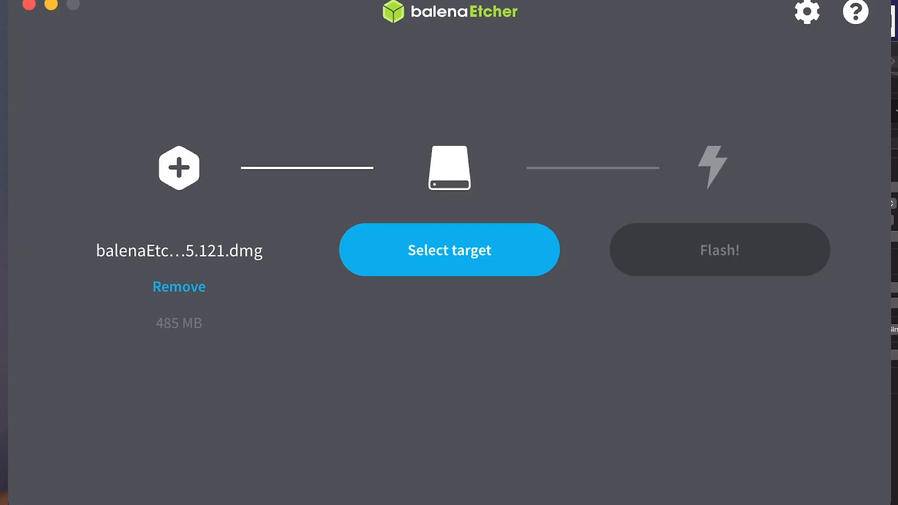
click(450, 250)
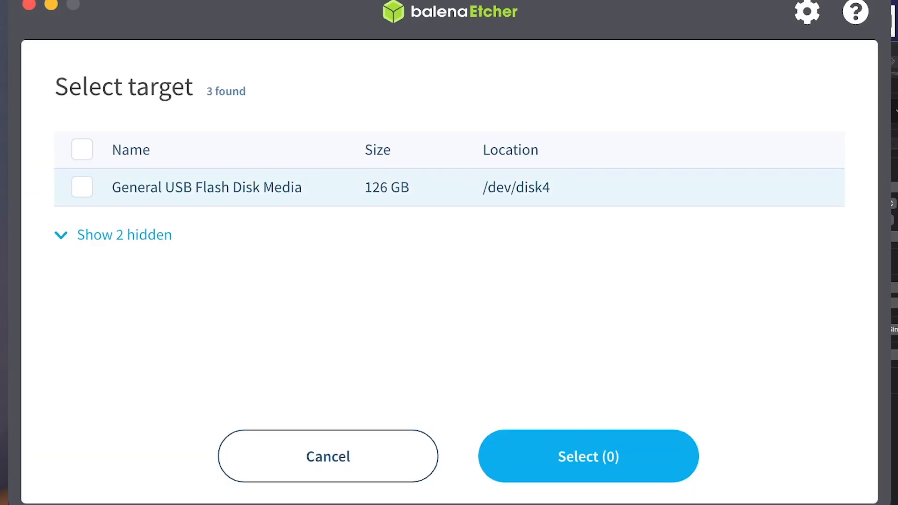
click(82, 187)
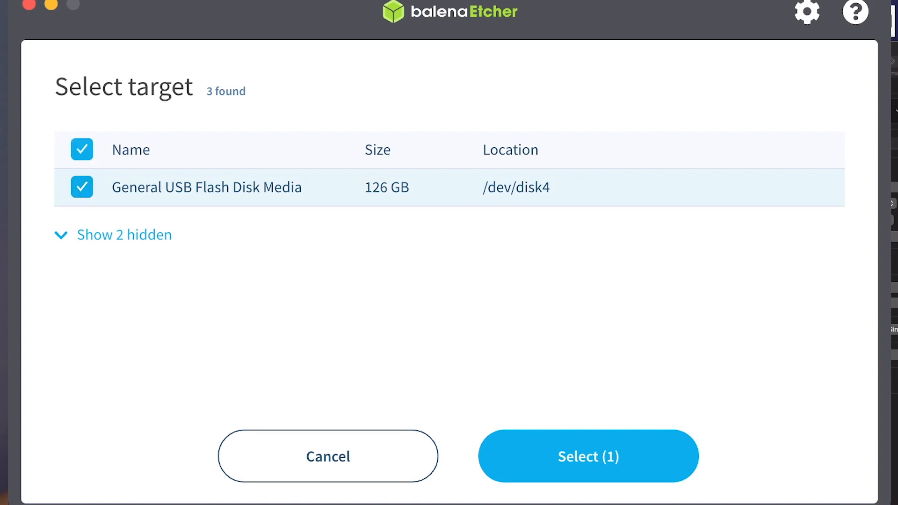
click(588, 456)
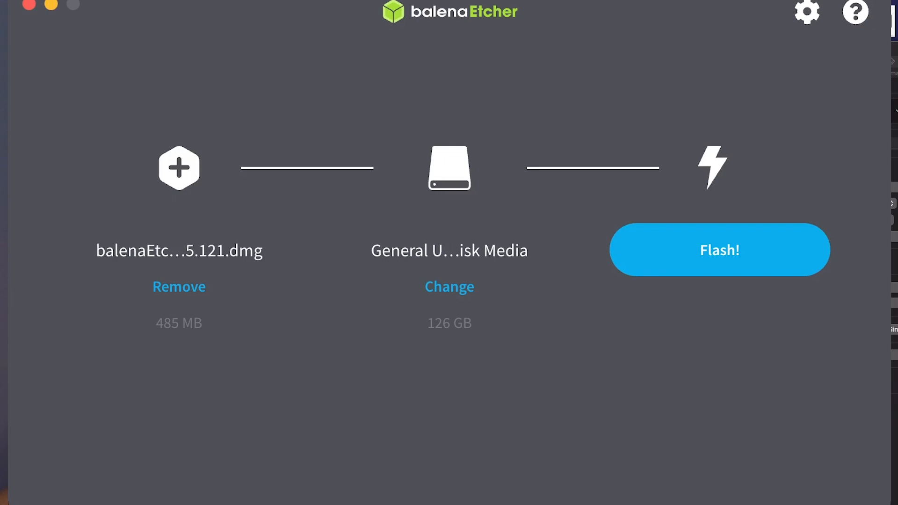
click(719, 249)
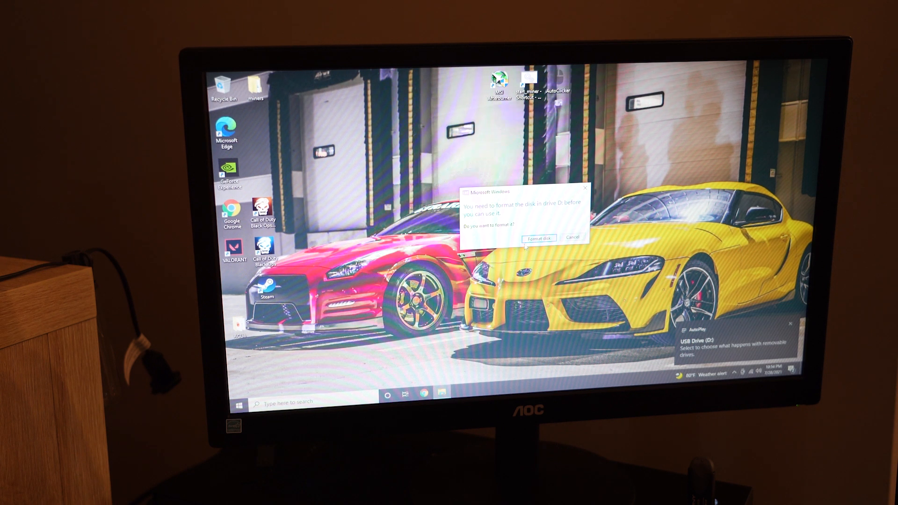
Step: Cancel the Windows prompt to format the USB drive, then shut the PC down
click(572, 237)
click(239, 405)
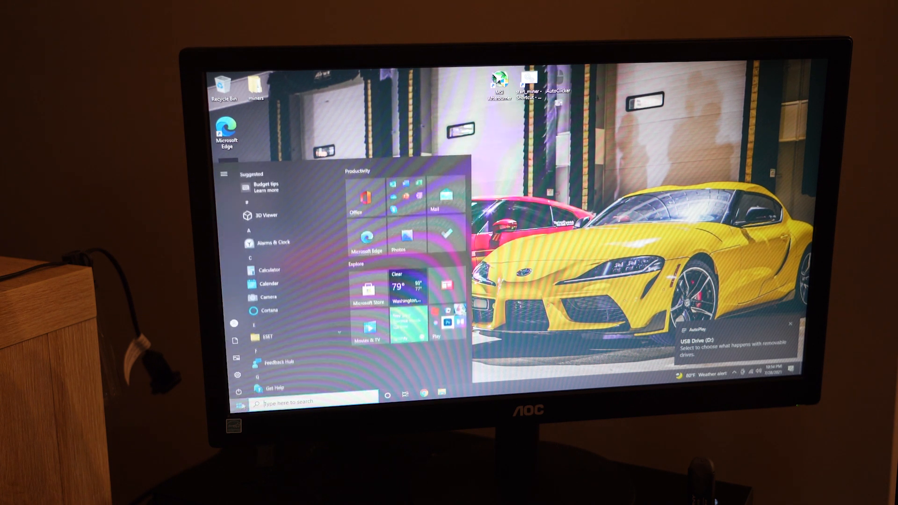
click(238, 391)
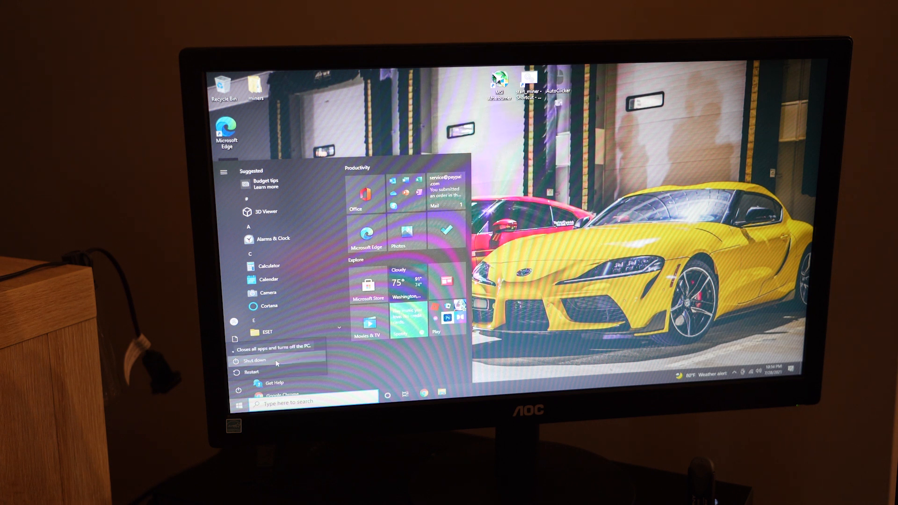
click(276, 363)
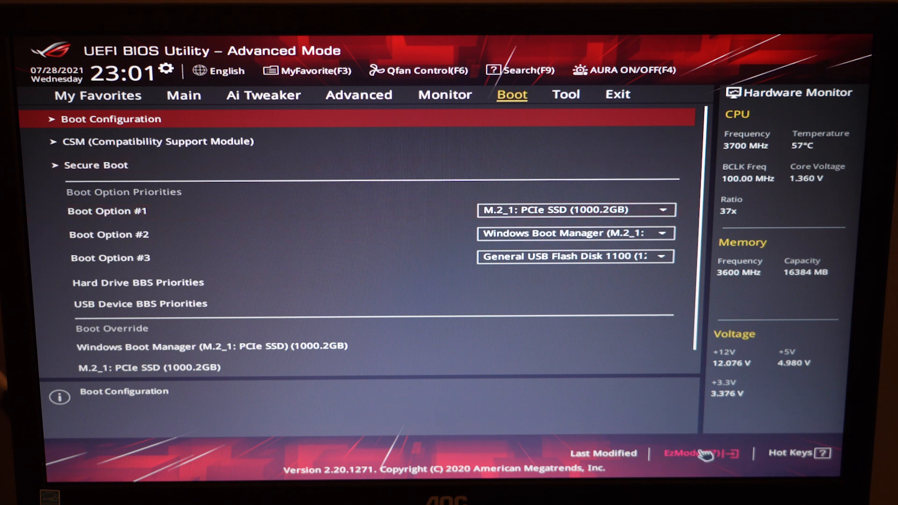
Step: In EzMode, move the USB flash disk to the top of Boot Priority, then save and exit
click(677, 452)
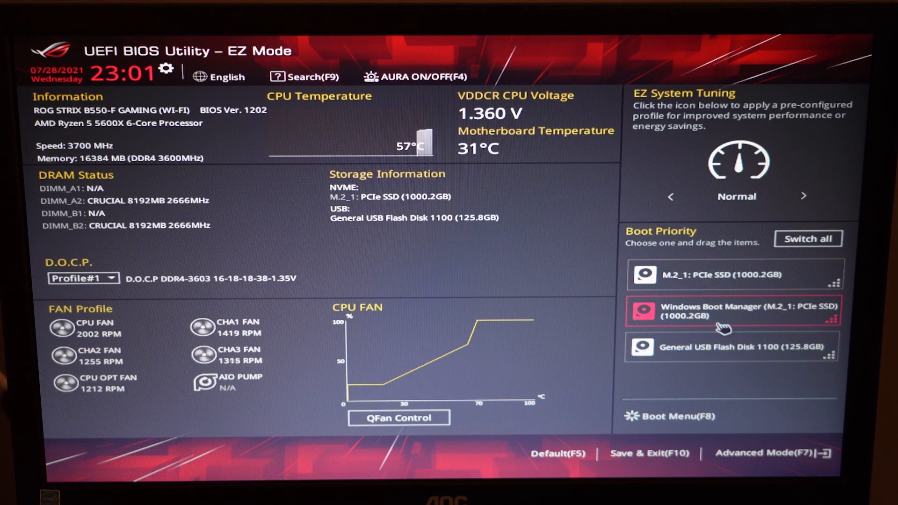
drag(695, 354, 701, 276)
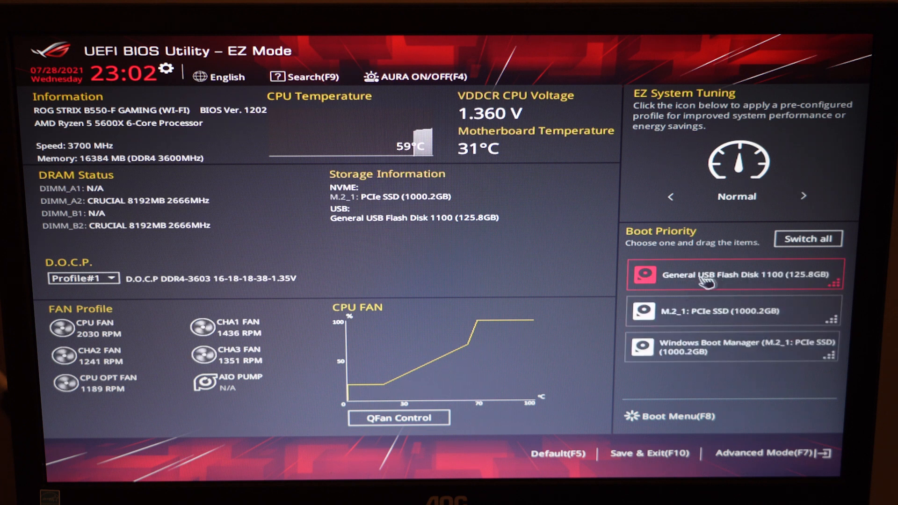
click(659, 453)
click(503, 395)
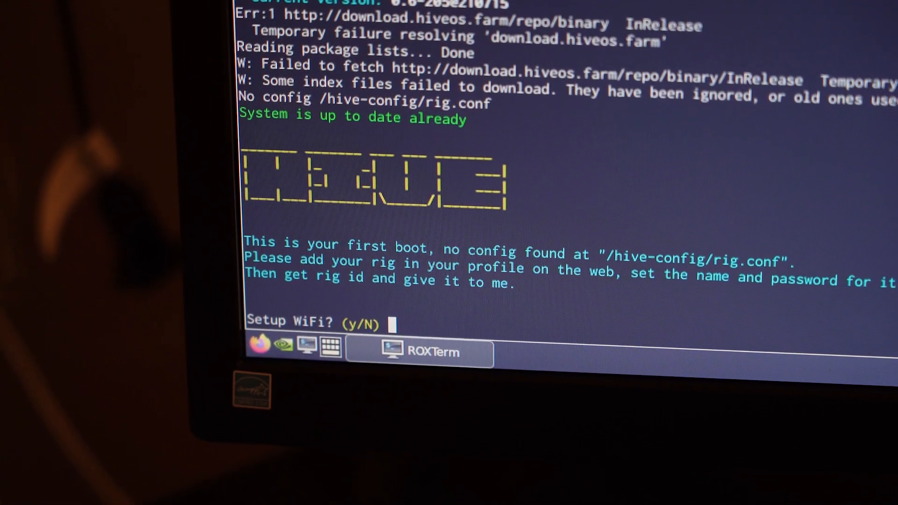
Step: Connect WiFi to network 22 (ORBI61-Guest) with its password, keeping the default API URL
text(y)
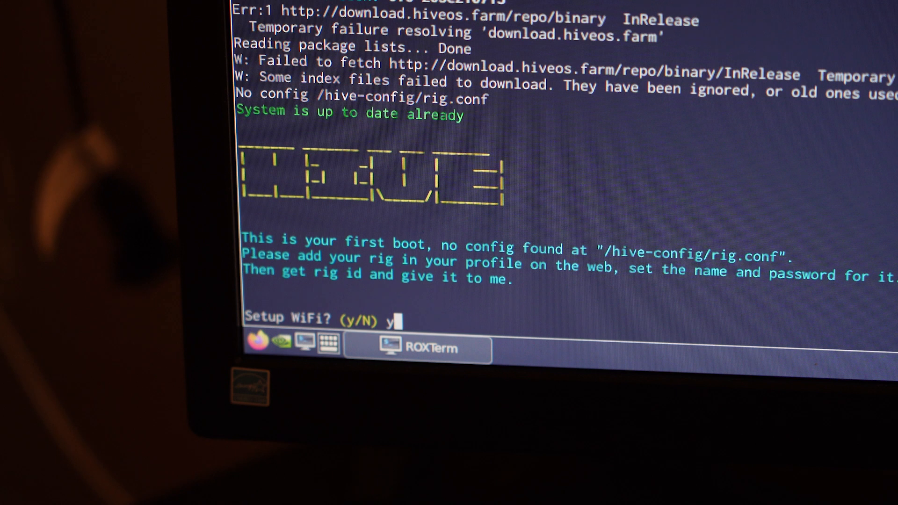
key(Return)
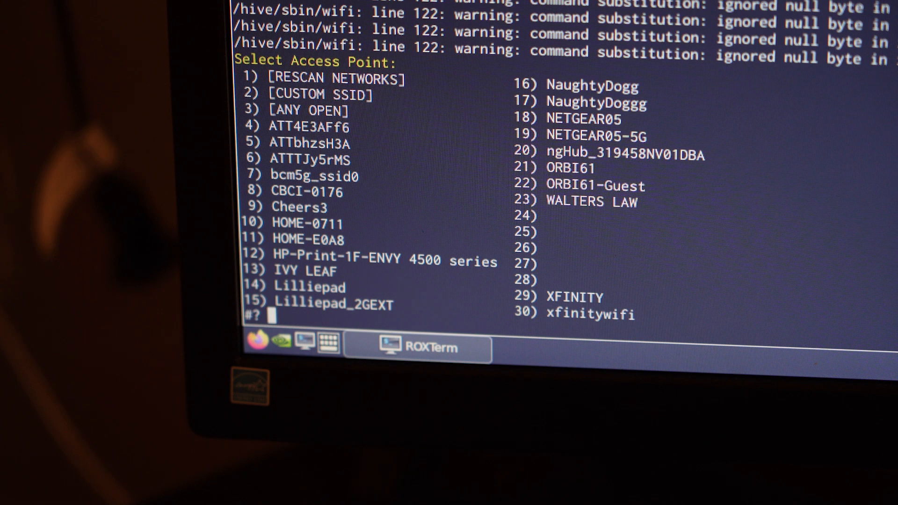
text(22)
key(Return)
text(xxxxxxxx)
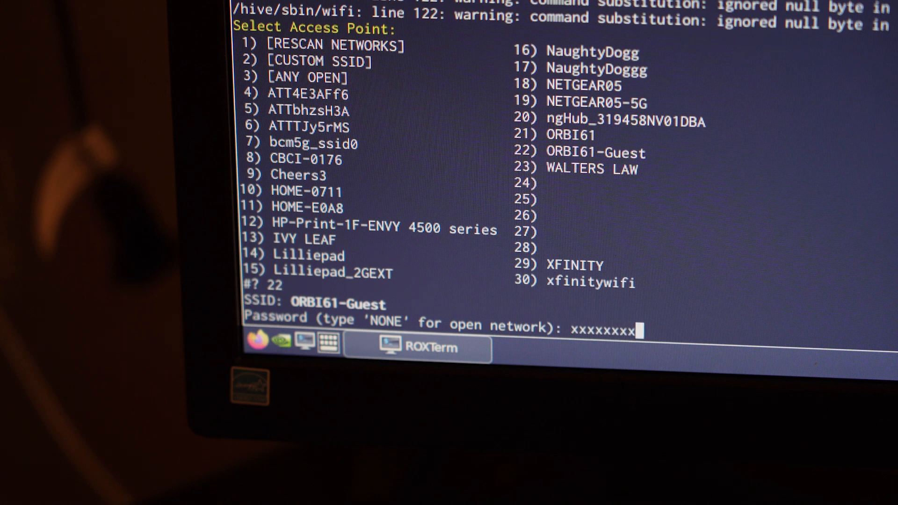
key(Return)
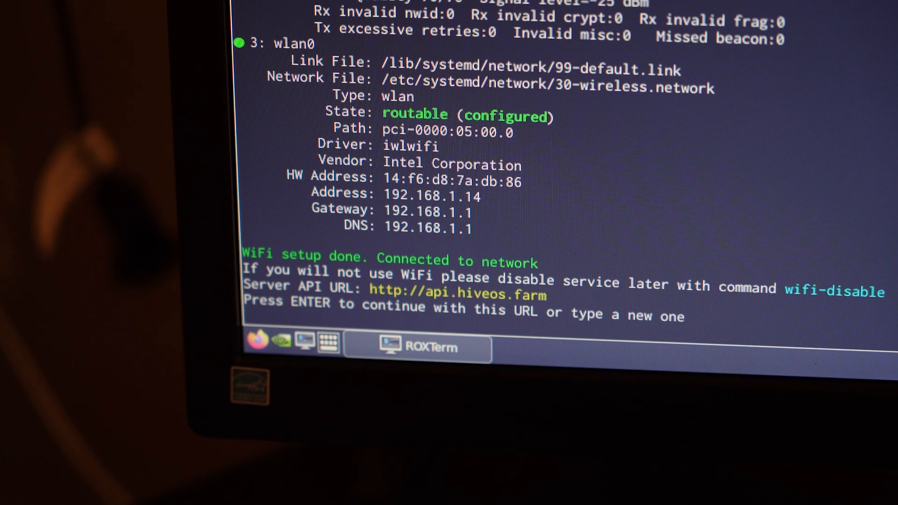
key(Return)
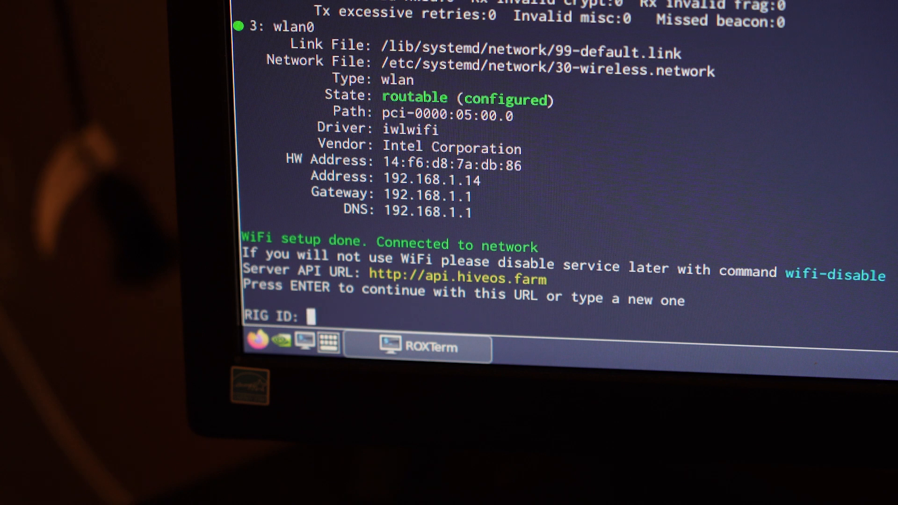
Step: Enter the rig ID and rig password, declining to use it as the system password
text(23127)
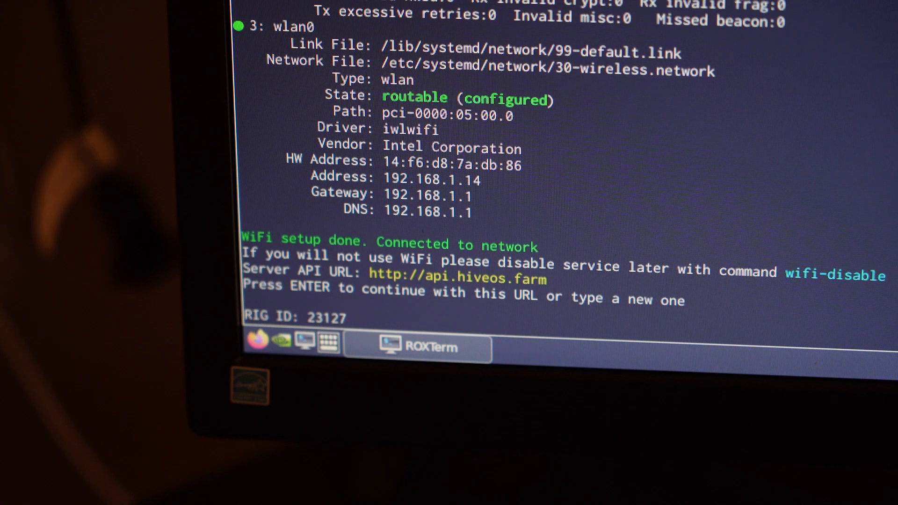
text(44)
key(Return)
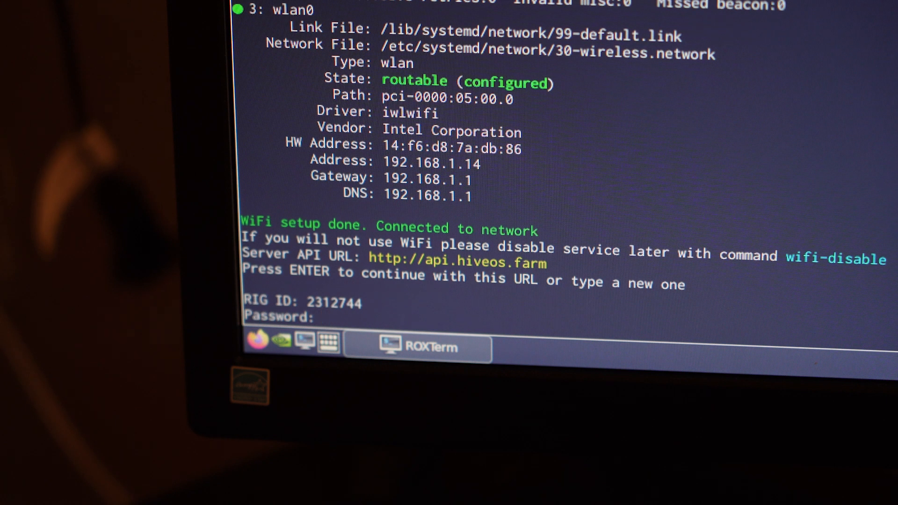
text(pass)
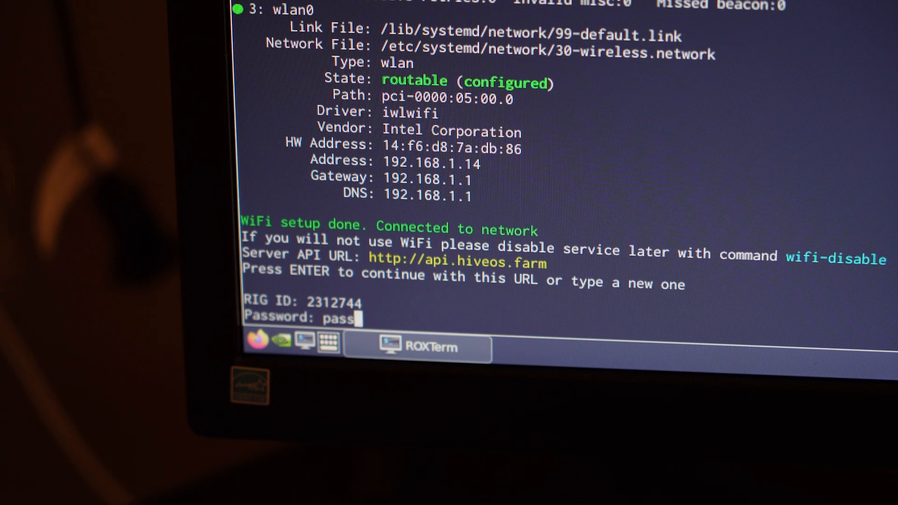
key(Return)
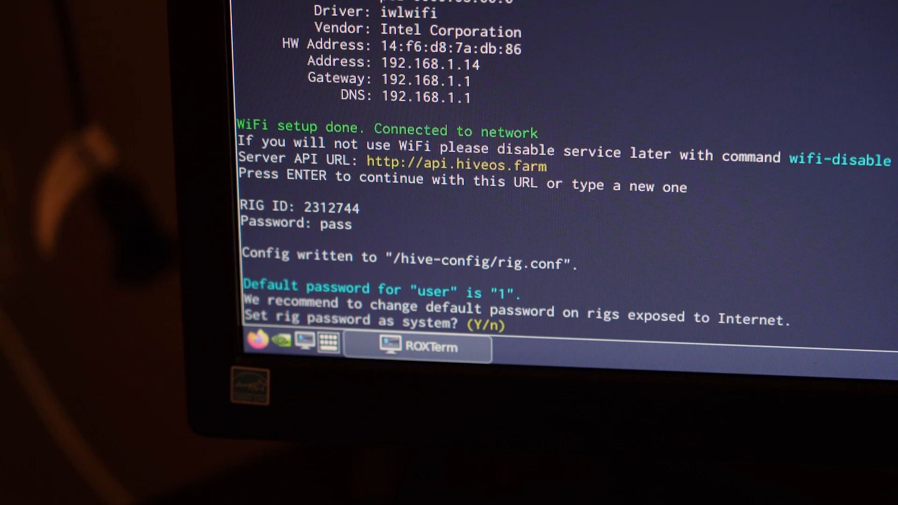
text(n)
key(Return)
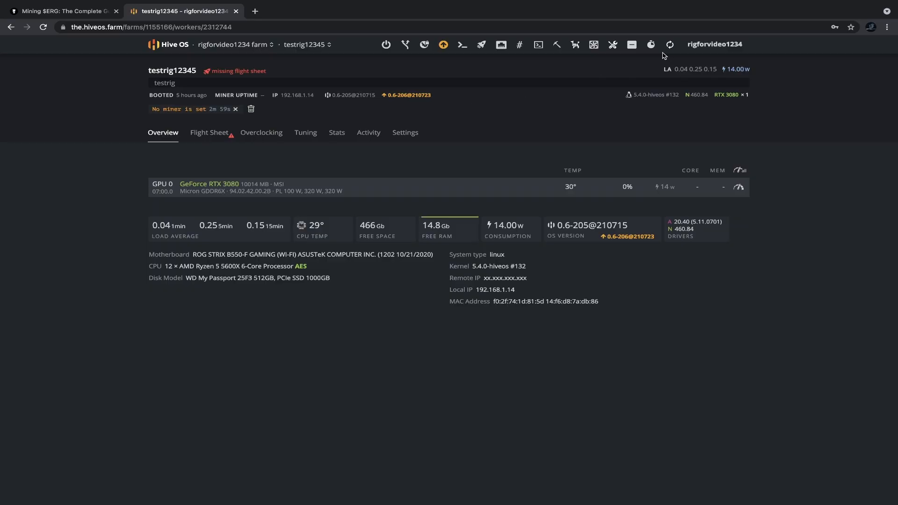
Step: Open the worker's Default Config overclock editor and enter a -100 MHz core clock offset
drag(178, 186, 284, 185)
click(252, 172)
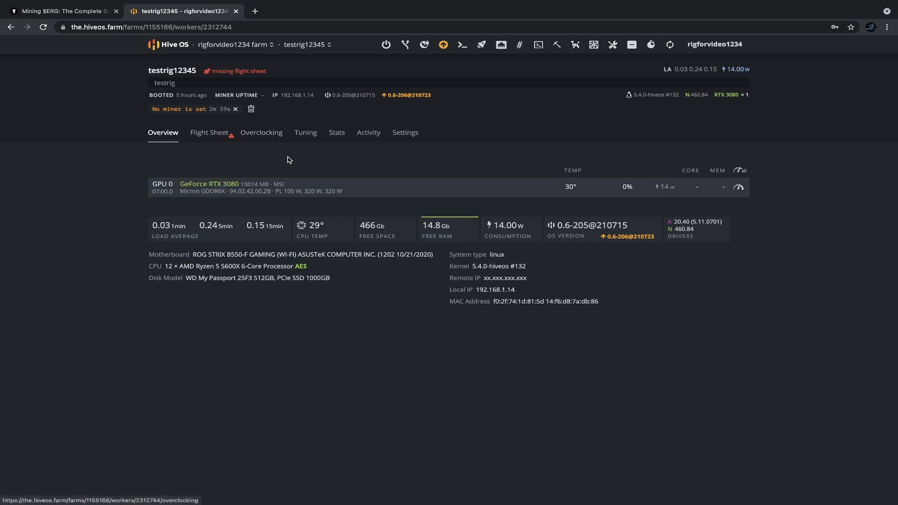
click(273, 134)
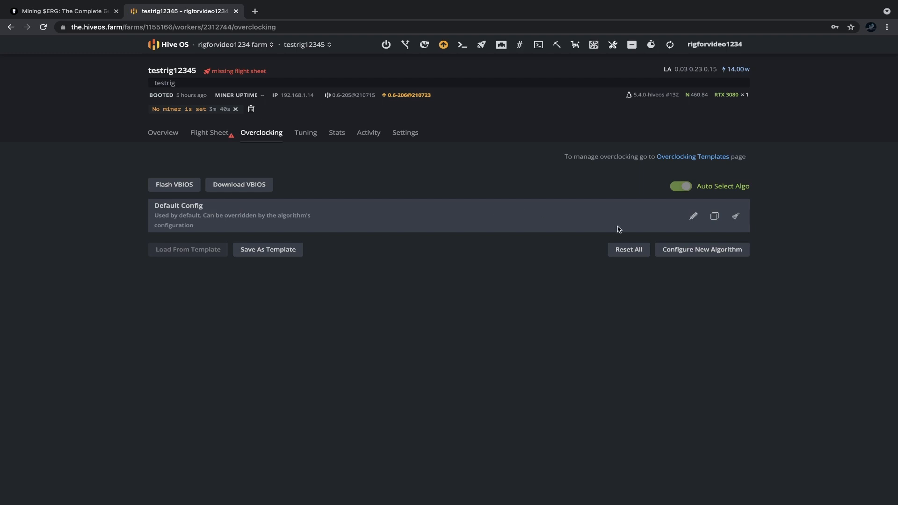
click(692, 217)
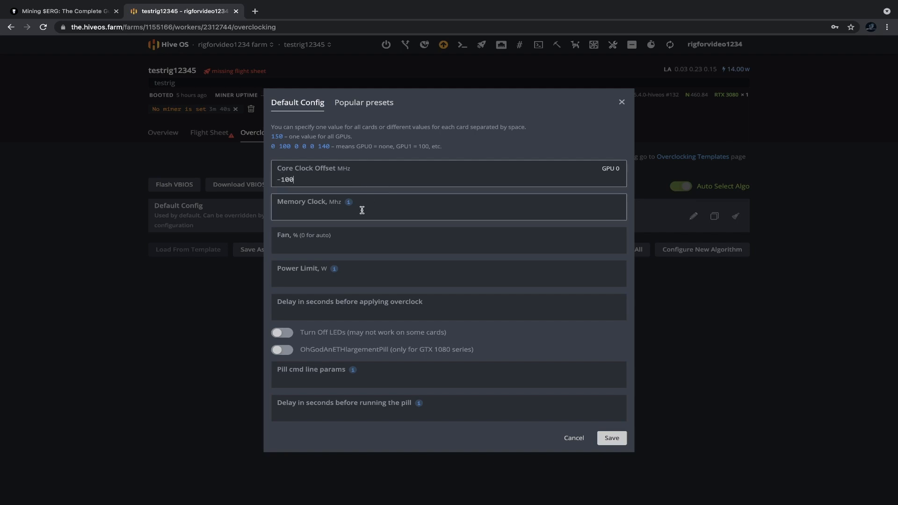
Step: Set memory clock 1600, fan 0 (auto) and power limit 220 W, then save the Default Config
click(349, 217)
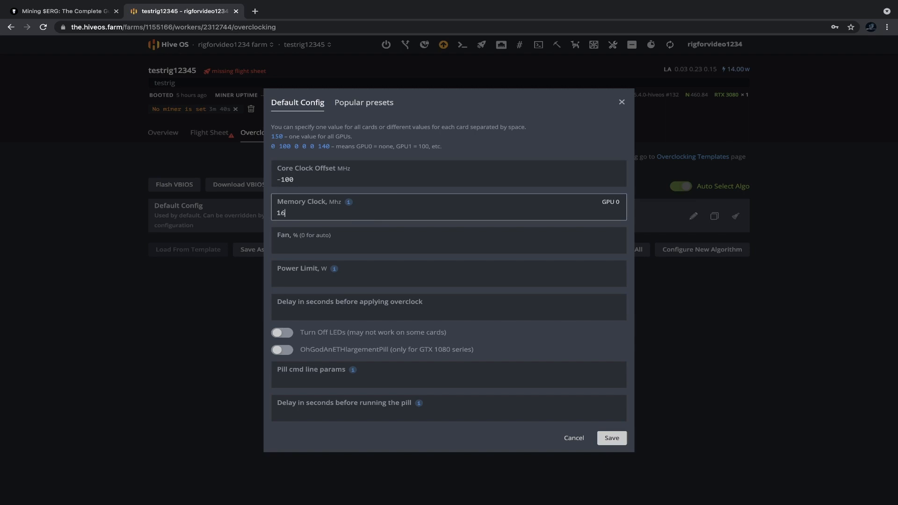
click(322, 251)
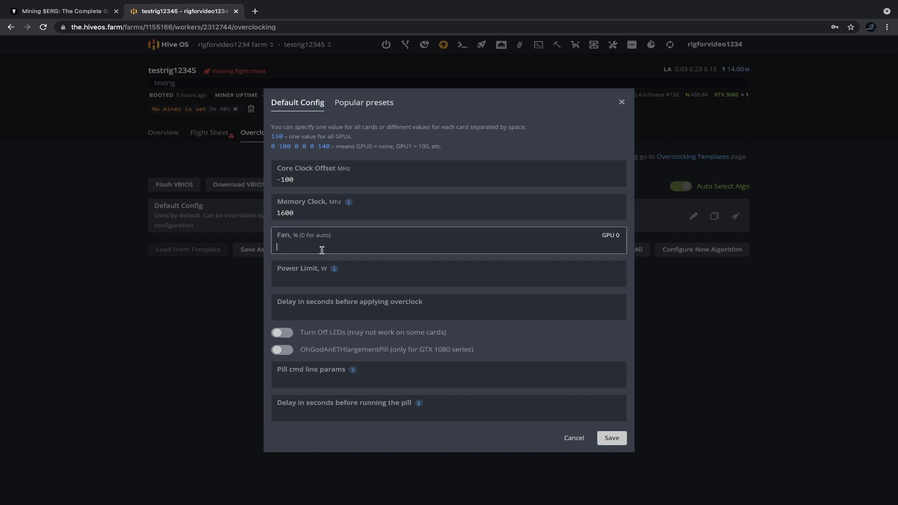
text(100)
double_click(296, 246)
text(0)
click(318, 279)
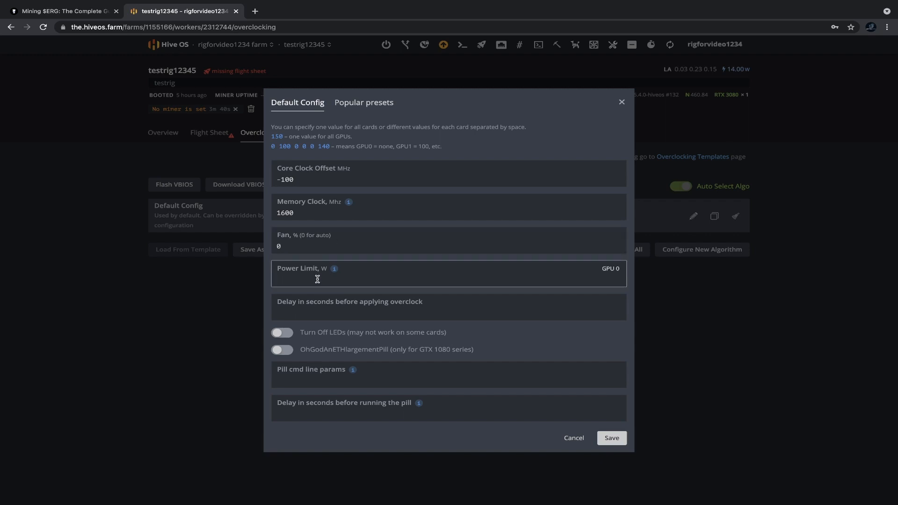
text(200)
key(Return)
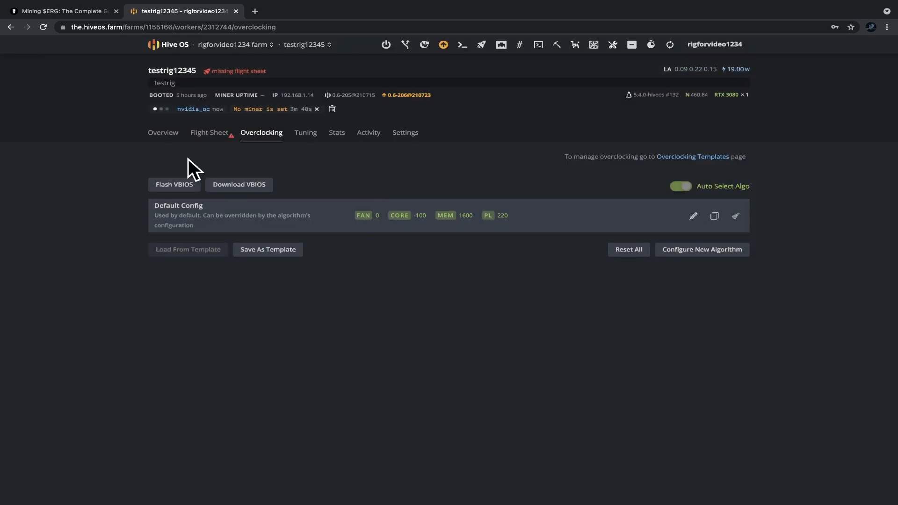
Step: Check core -100 and memory 1600 on the worker overview, then list the farm's flight sheets
click(166, 135)
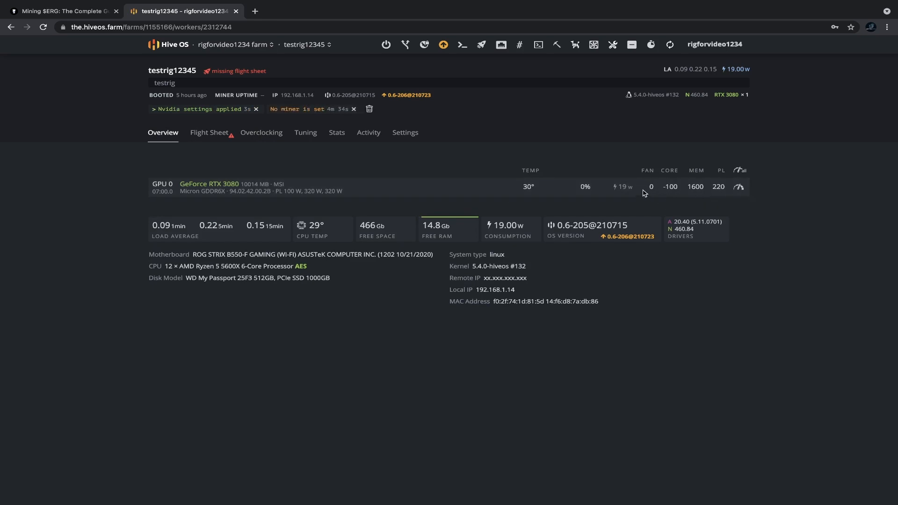
click(276, 134)
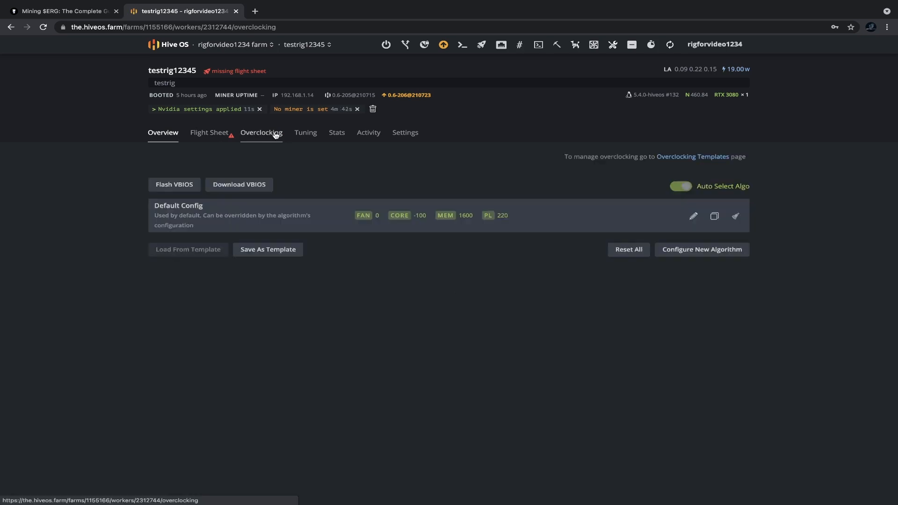
click(166, 135)
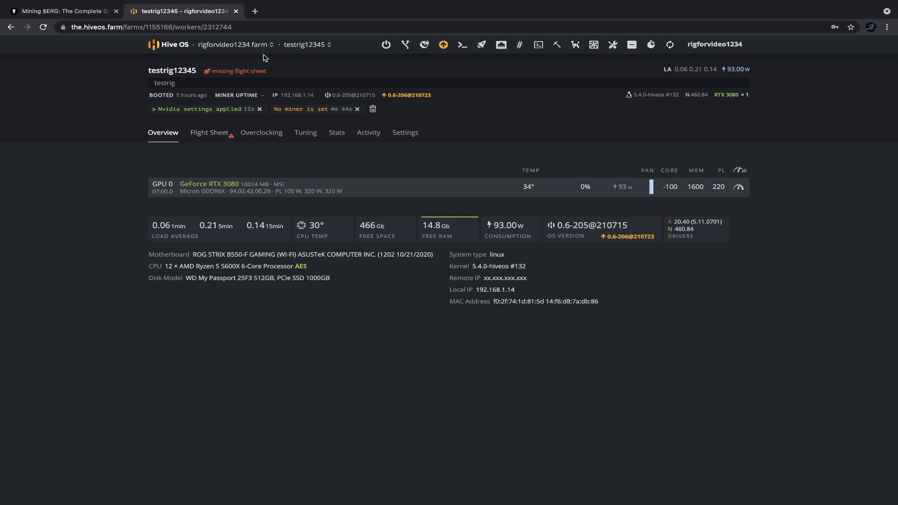
click(217, 139)
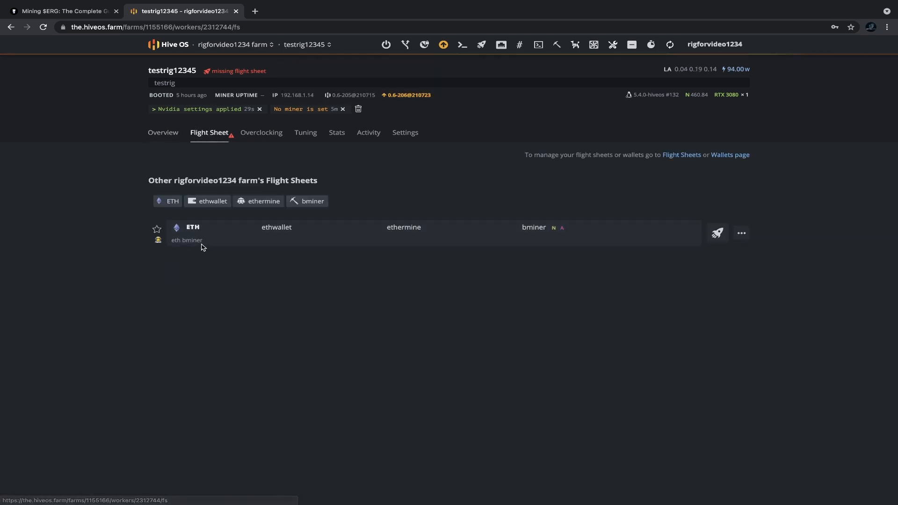
Step: Apply the ETH bminer flight sheet, accept the fee notice, and confirm about 90 MH/s on the overview
click(717, 233)
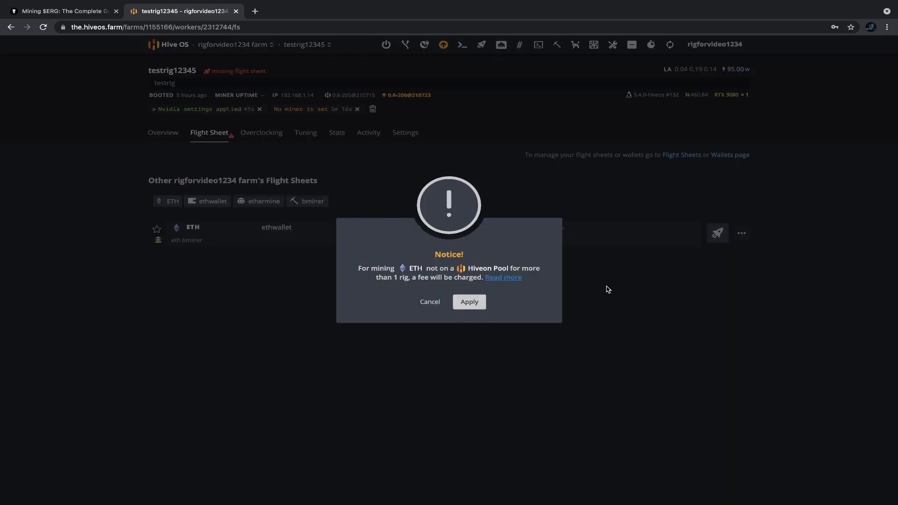
click(469, 302)
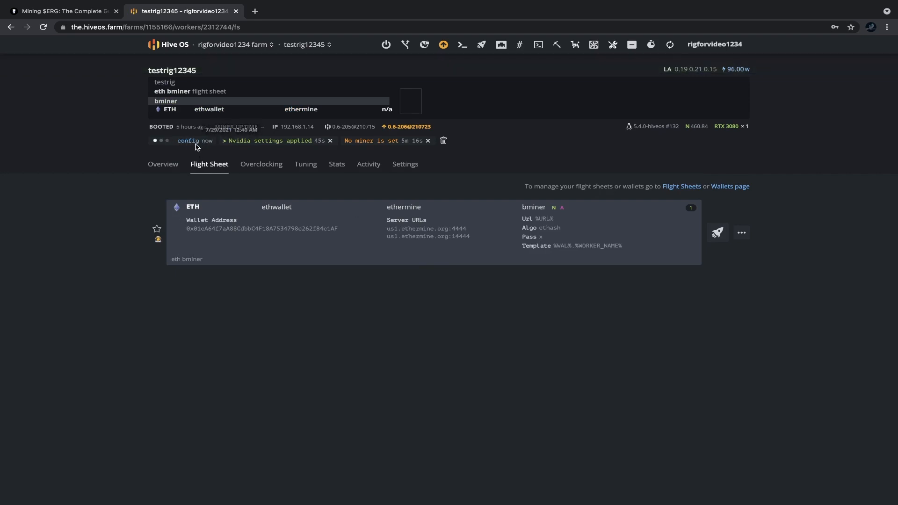
click(166, 164)
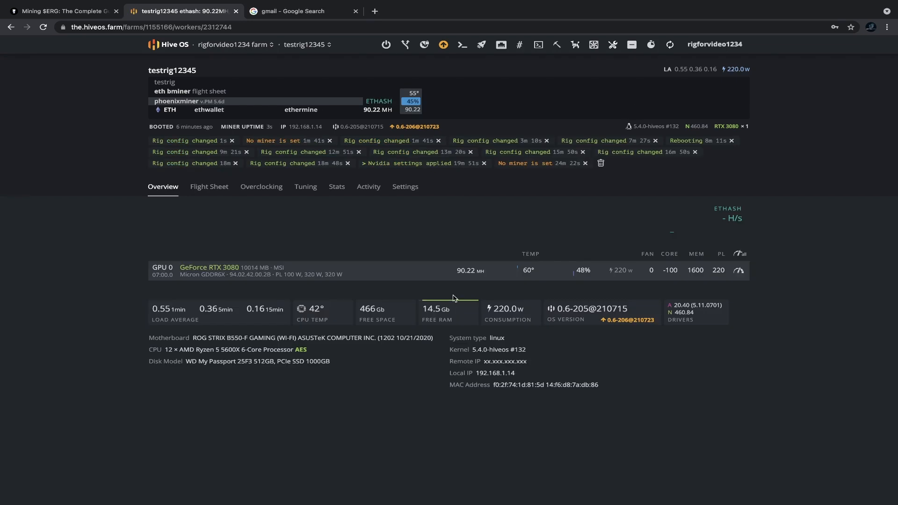
Step: Check the steady 90.22 MH/s GPU reading, then open the rig's overclocking settings
drag(459, 271, 474, 271)
click(503, 271)
click(385, 44)
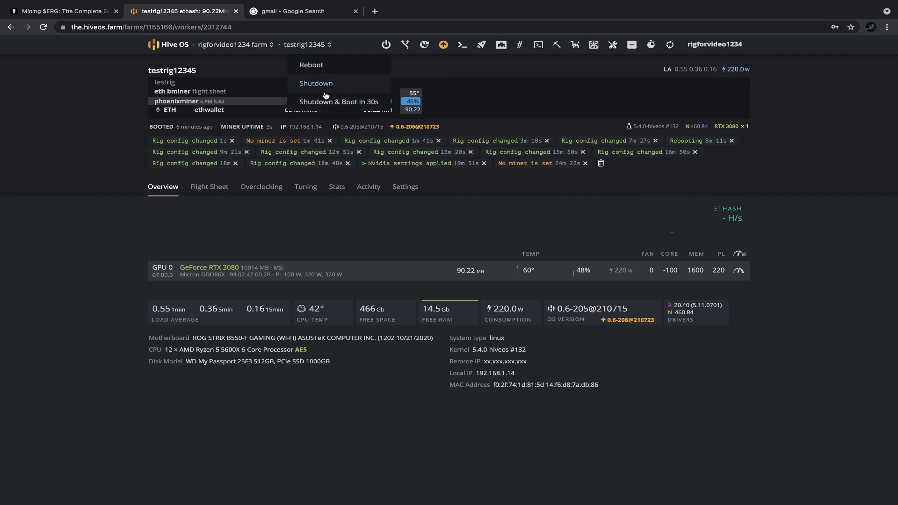
click(43, 178)
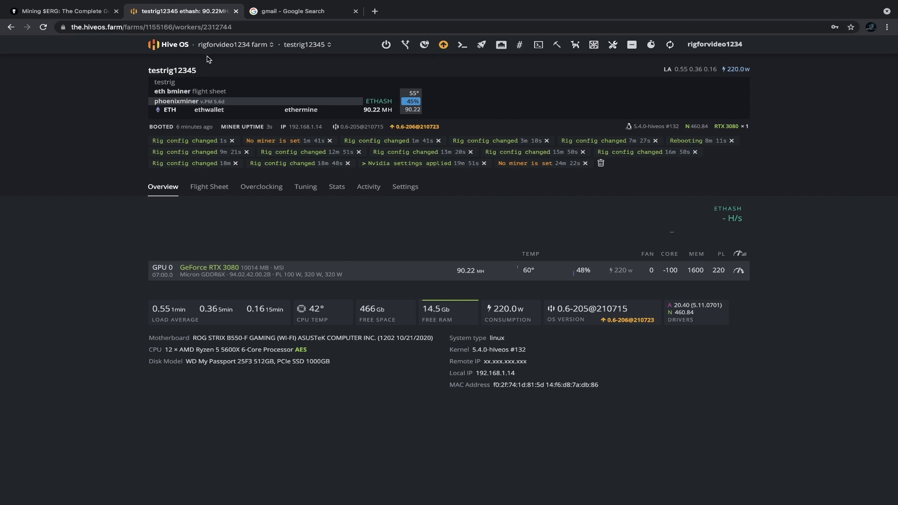
click(266, 188)
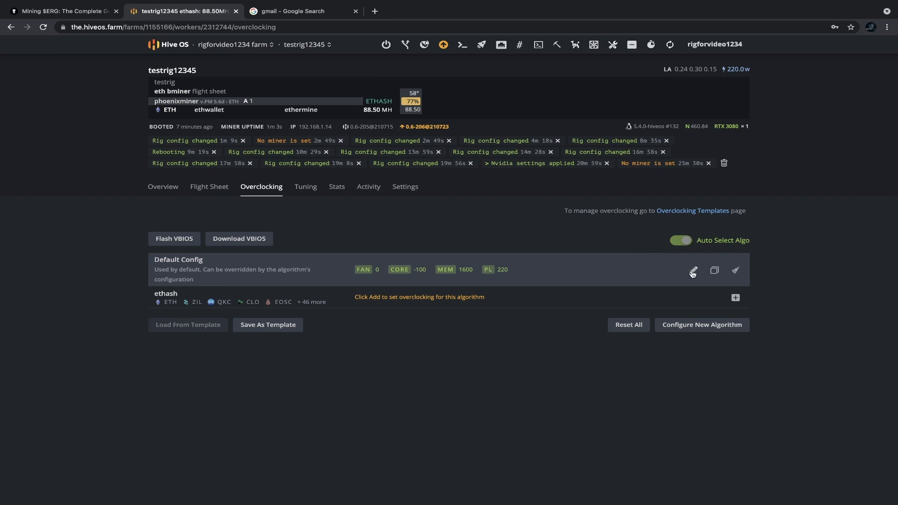
Step: Edit Default Config to core offset +100, memory 1800 and 250 W power limit, save, and refresh the rig
click(692, 270)
drag(301, 180, 260, 182)
key(BackSpace)
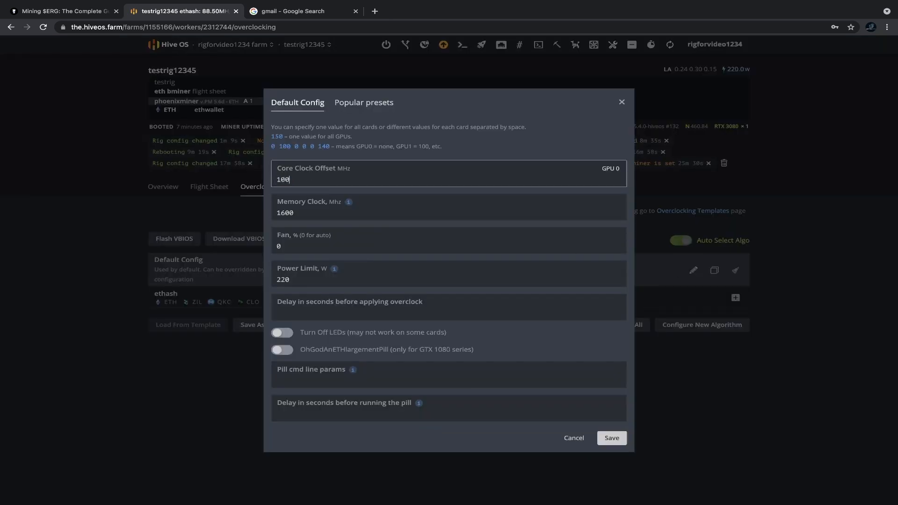
click(303, 209)
key(BackSpace)
key(BackSpace)
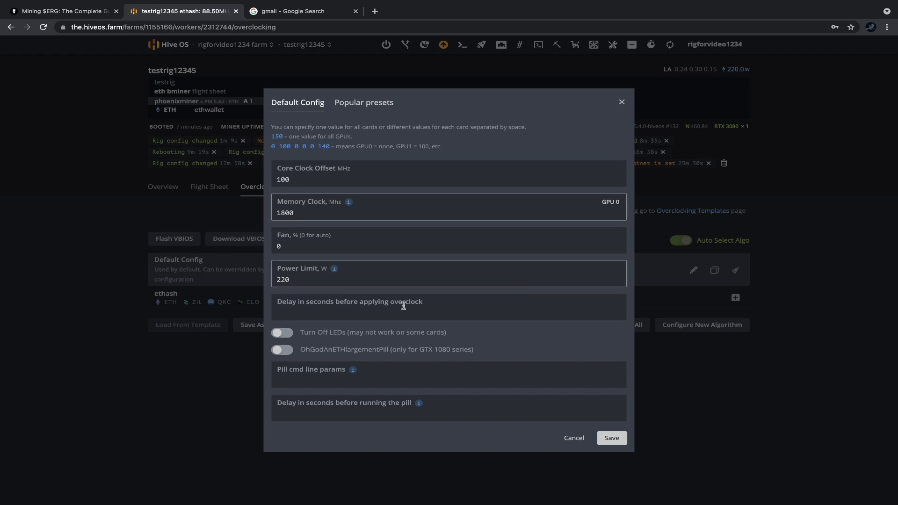
click(341, 280)
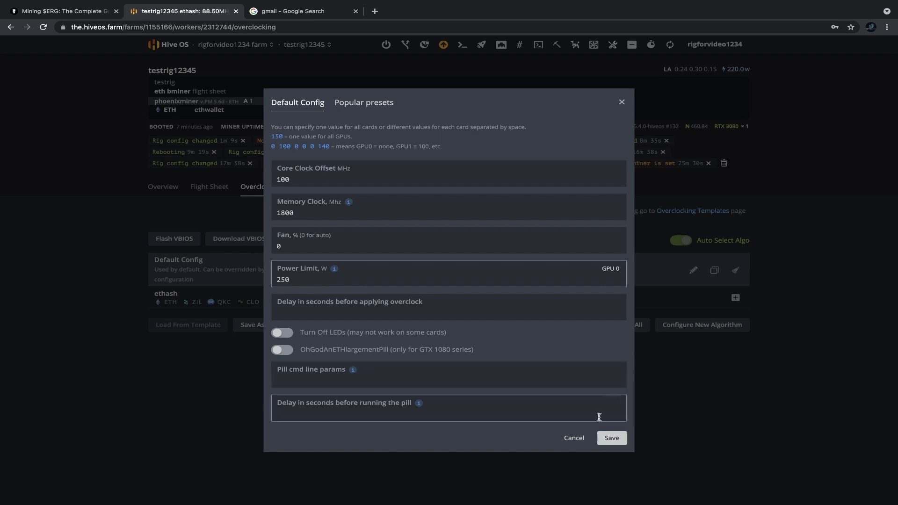
click(611, 438)
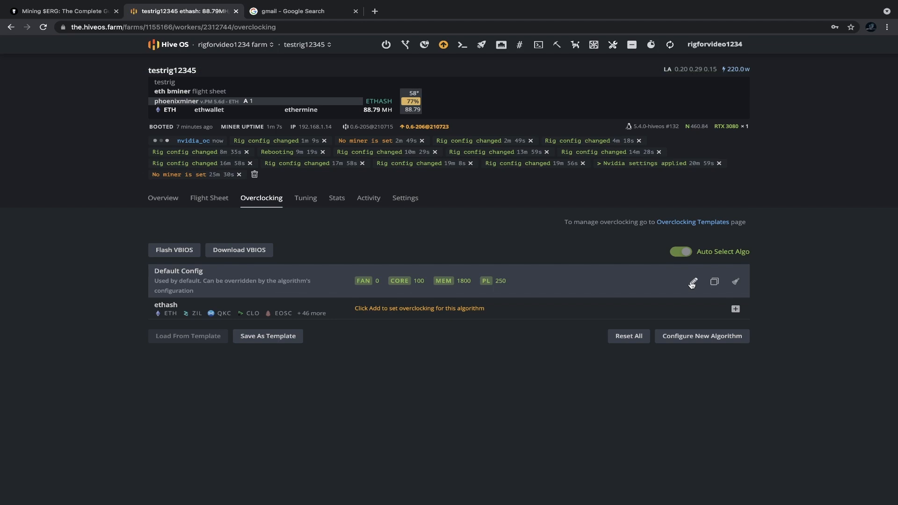
click(670, 45)
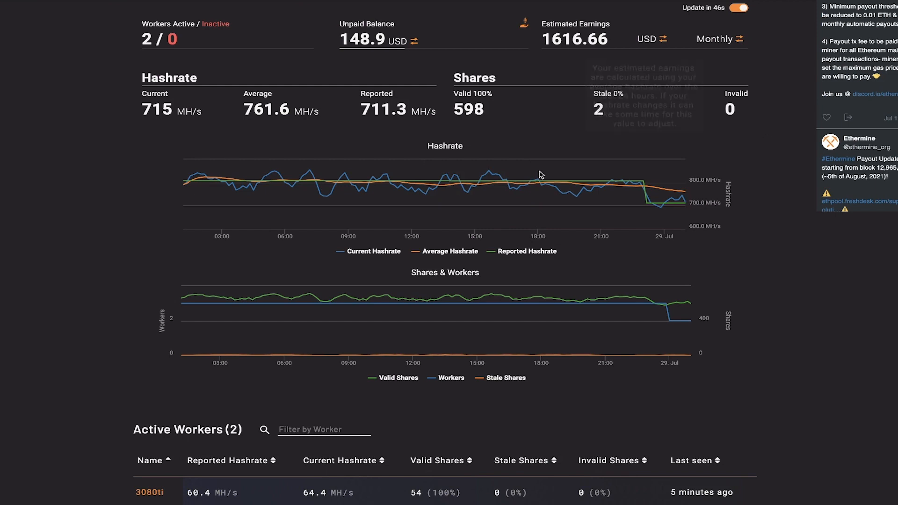
Step: Highlight the count of 2 active workers on the Ethermine dashboard
drag(142, 39, 158, 40)
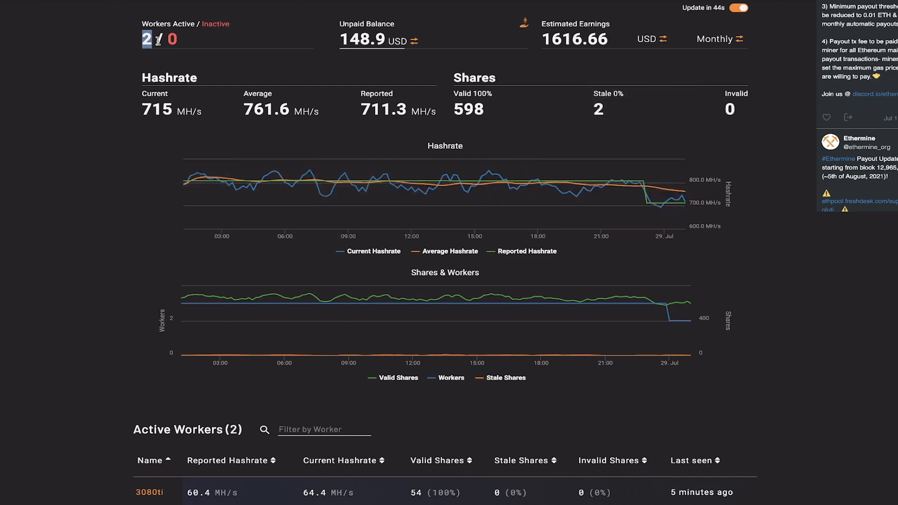
click(143, 40)
drag(142, 43, 150, 44)
Step: Cycle the currency toggle from USD through BTC until balances show in ETH
mouse_move(451, 39)
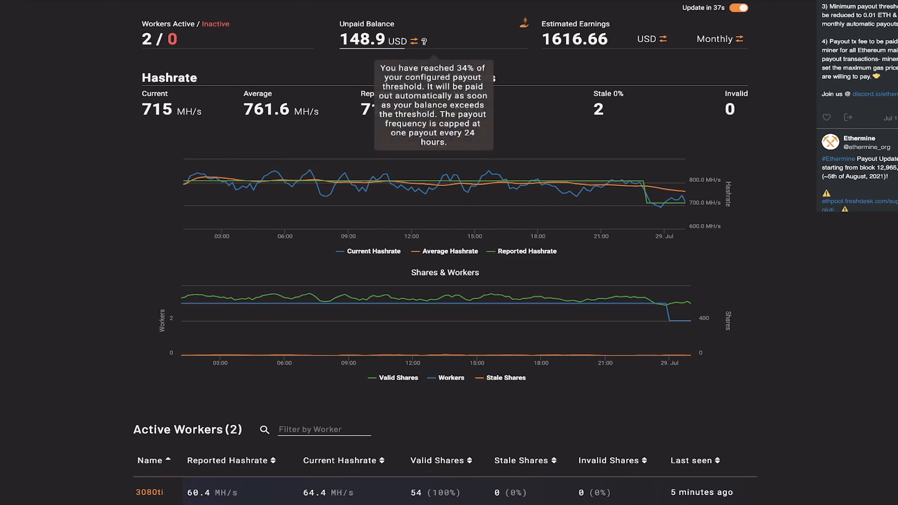
mouse_move(657, 43)
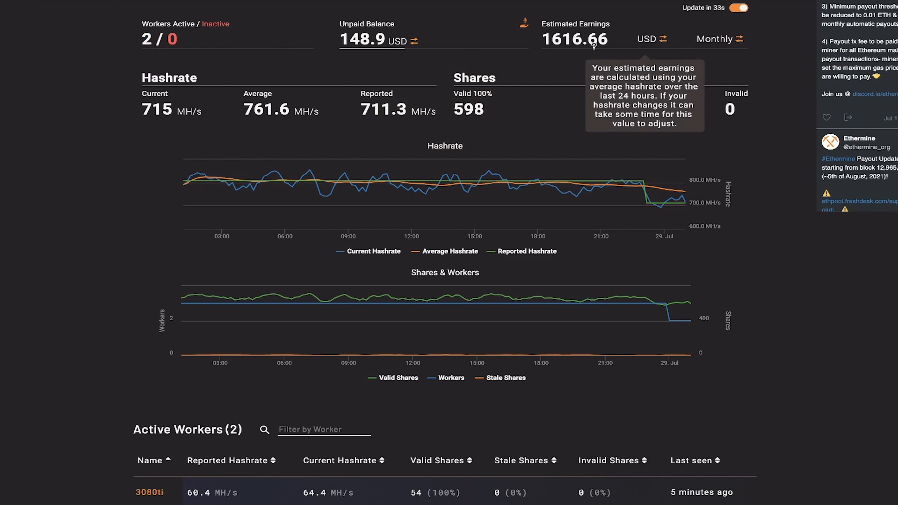
click(660, 40)
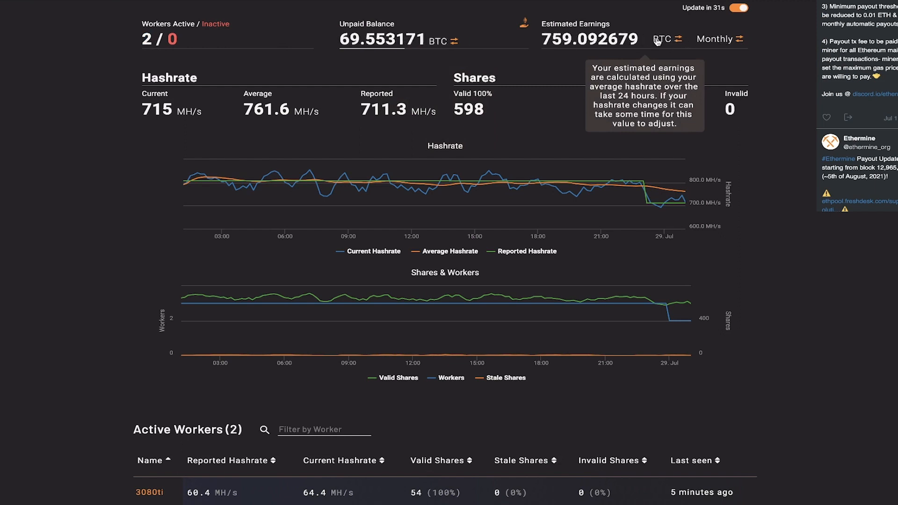
click(670, 41)
click(667, 41)
click(665, 41)
click(661, 43)
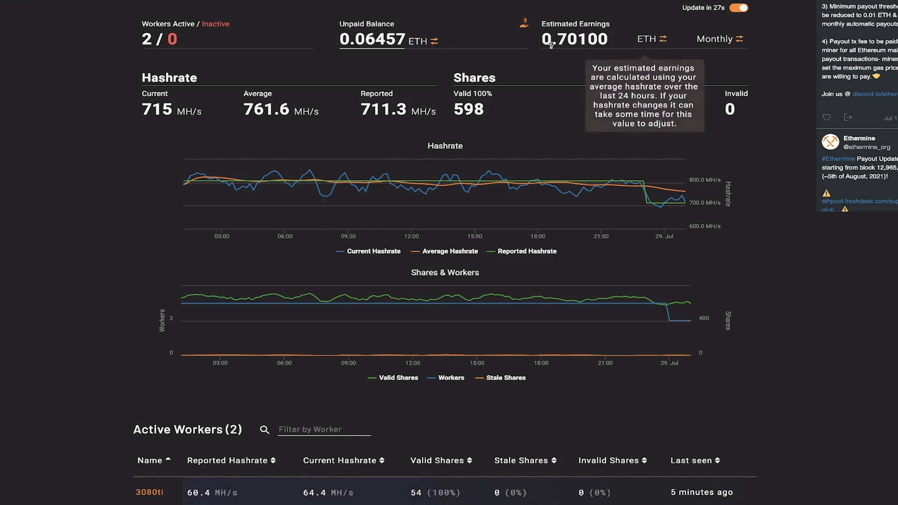
Step: Switch estimated earnings through Daily and Weekly, then back to Monthly
mouse_move(392, 98)
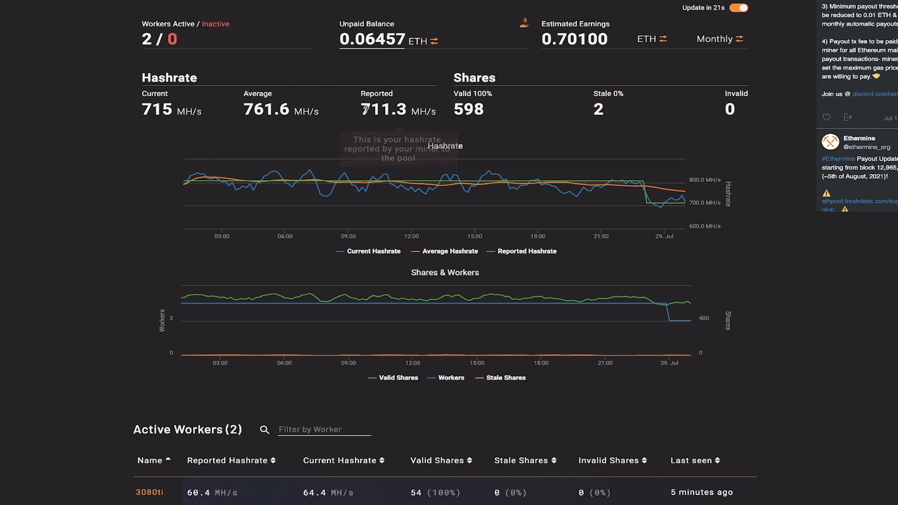
scroll(358, 112, up, 1)
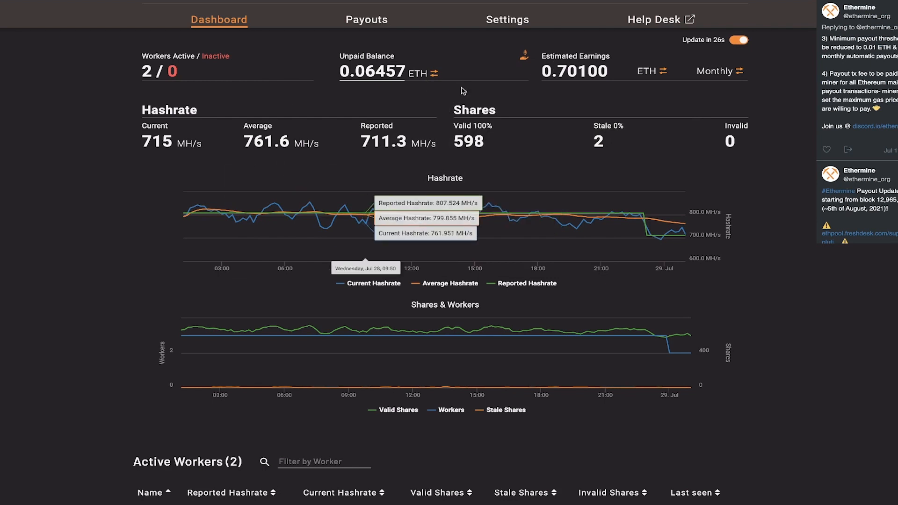
click(739, 71)
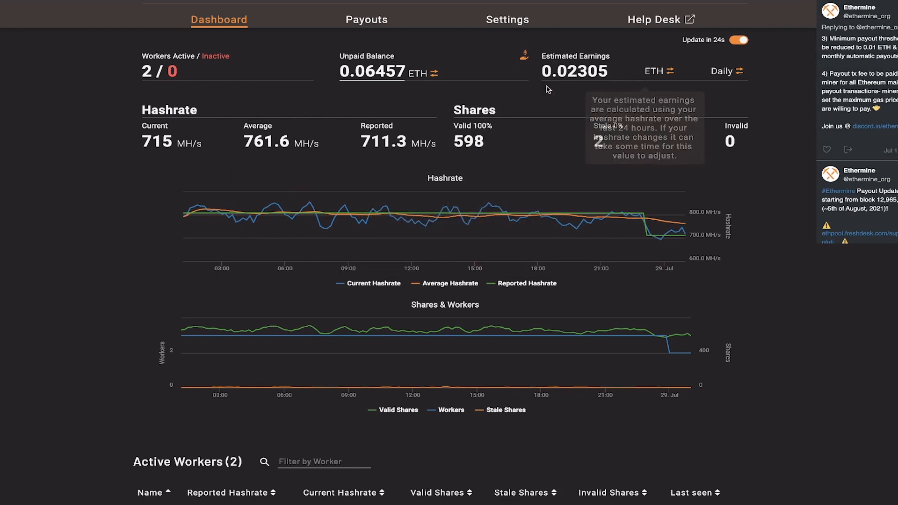
click(718, 74)
click(718, 74)
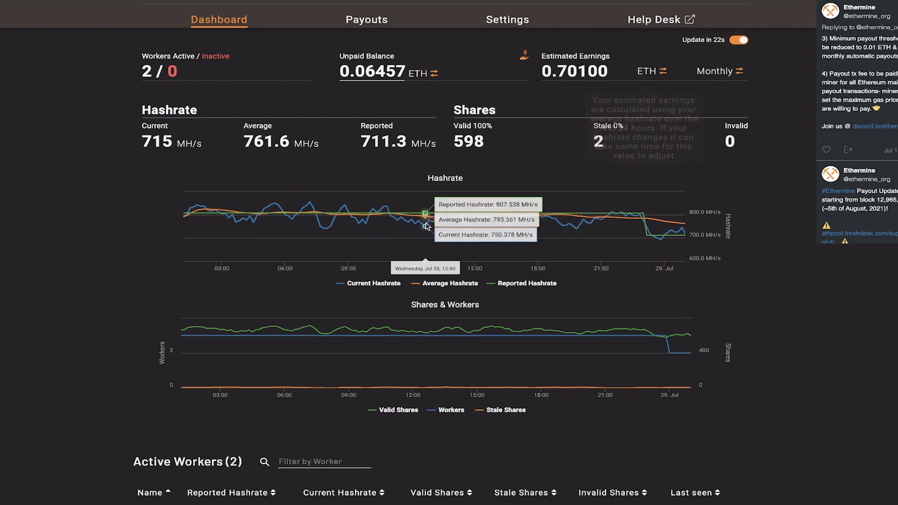